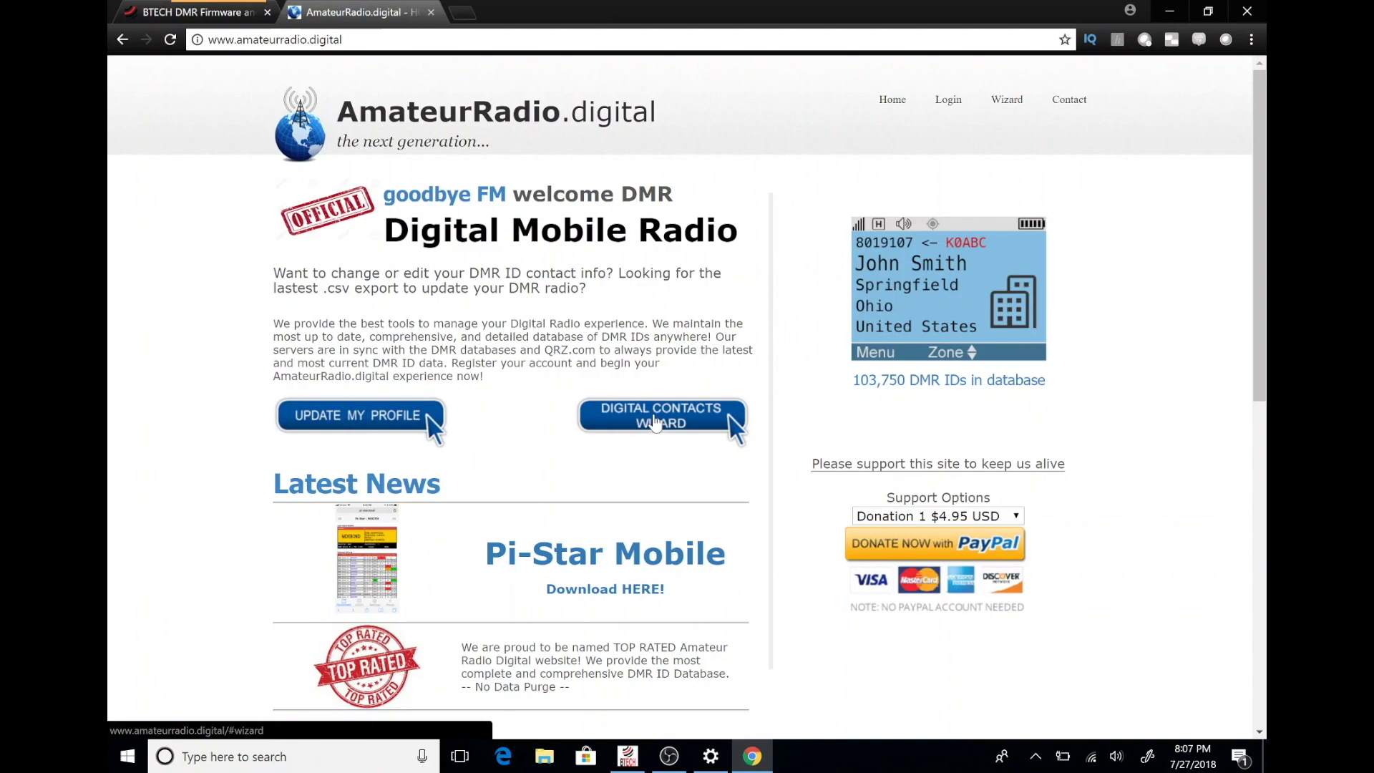
- Open the Digital Contacts Wizard and choose Btech DMR-6X2 as the radio
click(655, 422)
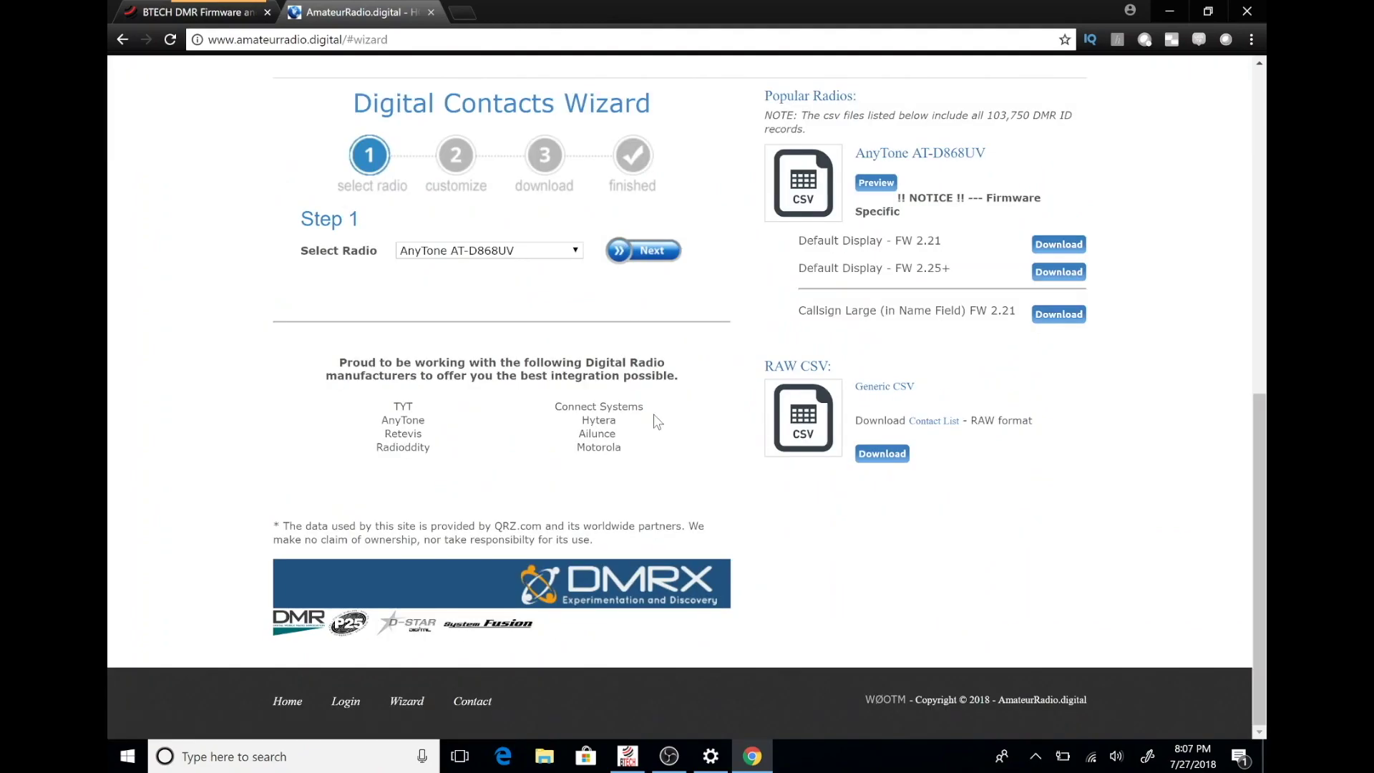
click(575, 252)
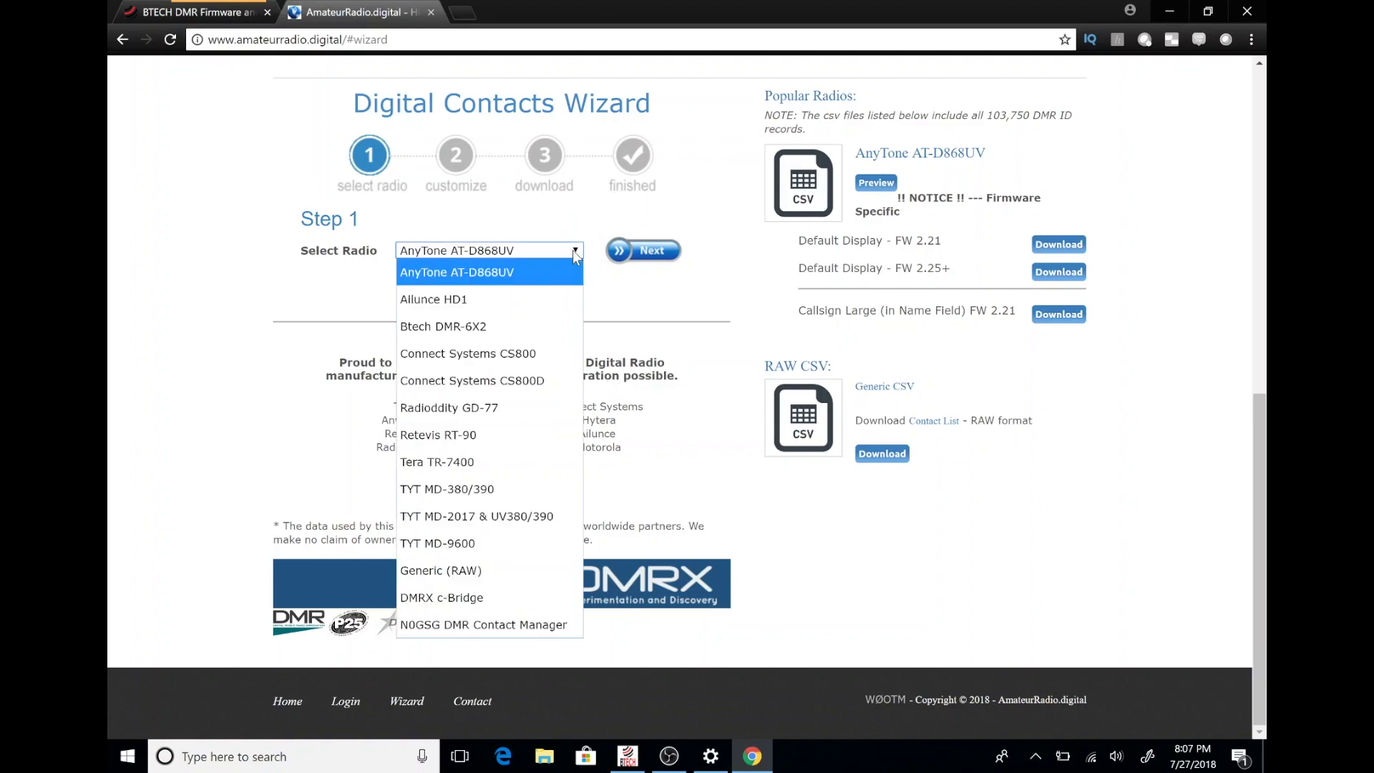
click(531, 326)
click(652, 257)
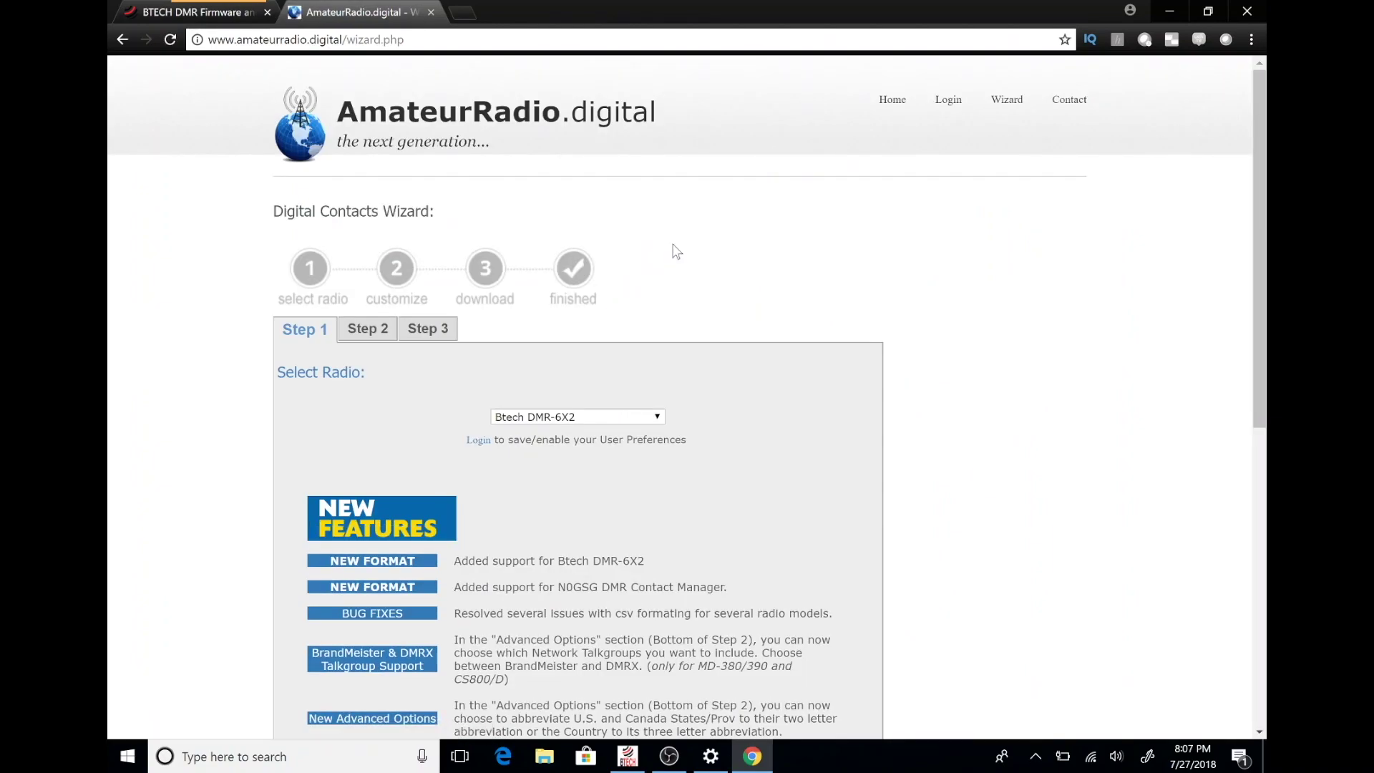
- Go through the wizard's customize step with all DMR IDs and the default options, and download the custom contacts CSV
scroll(771, 385, down, 4)
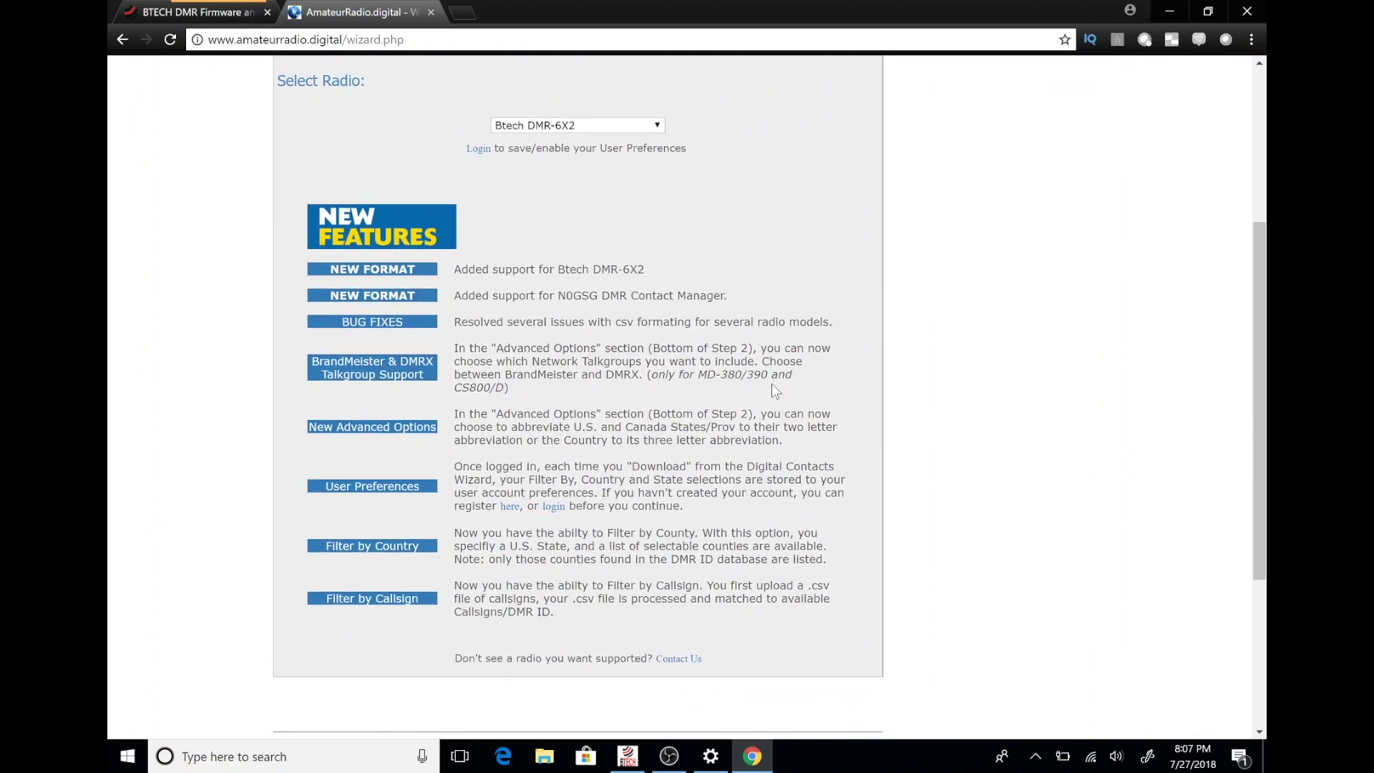
scroll(772, 390, up, 1)
scroll(771, 383, up, 1)
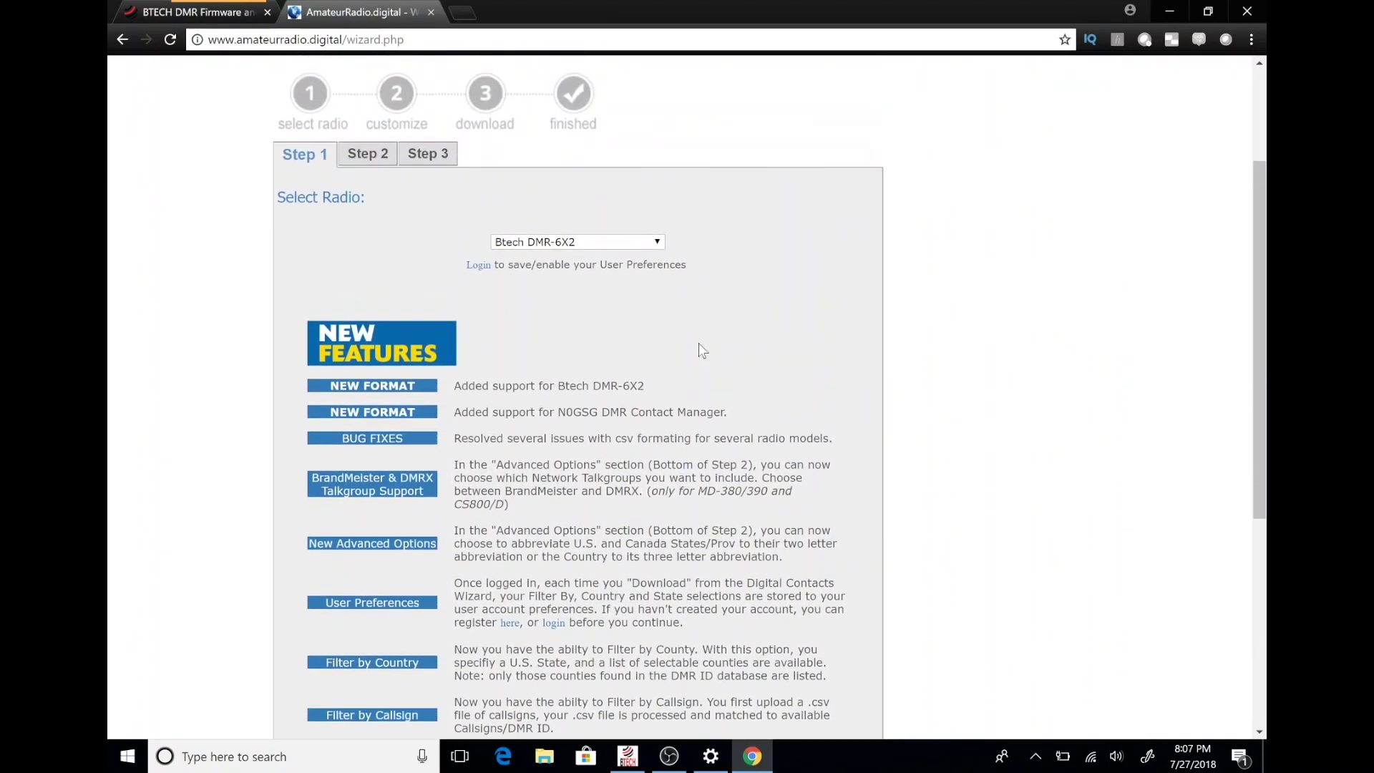
click(365, 159)
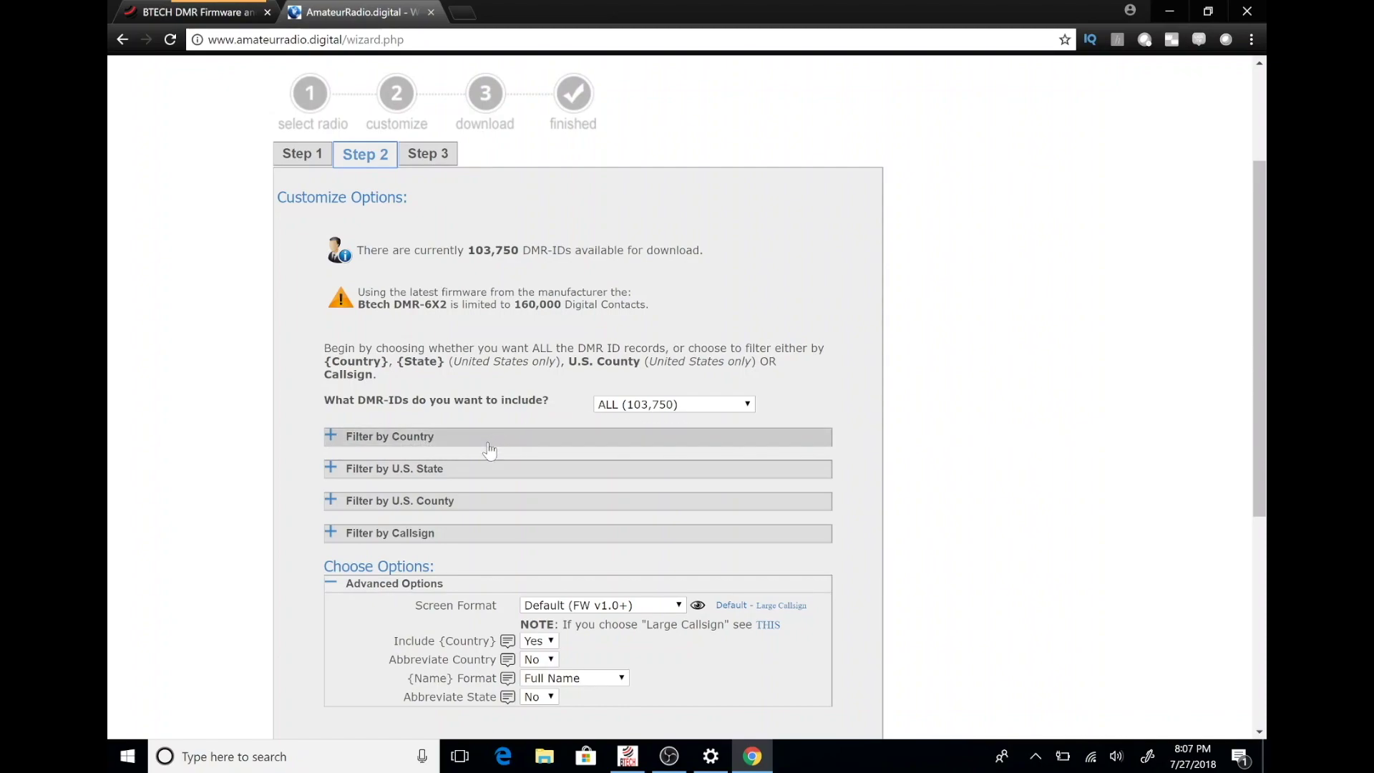
scroll(471, 539, down, 2)
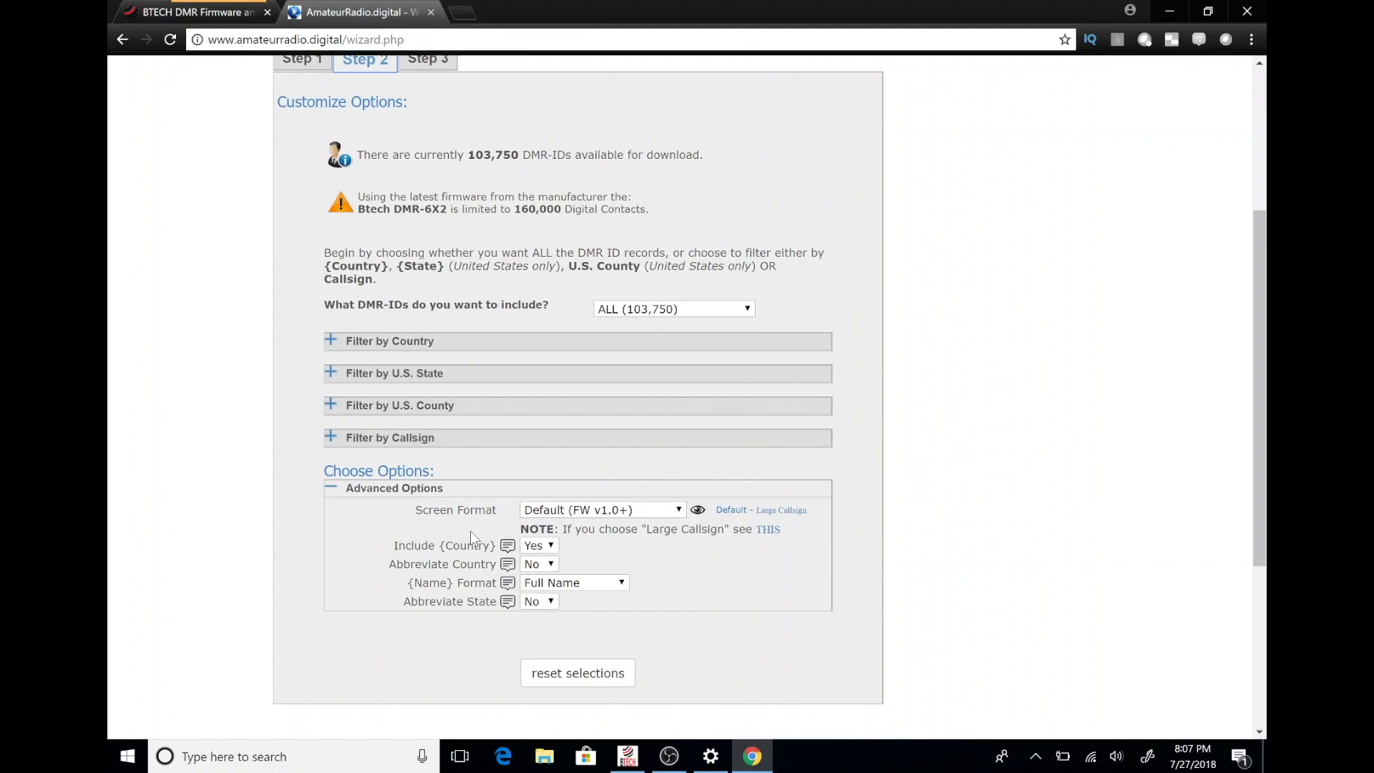
scroll(470, 531, up, 1)
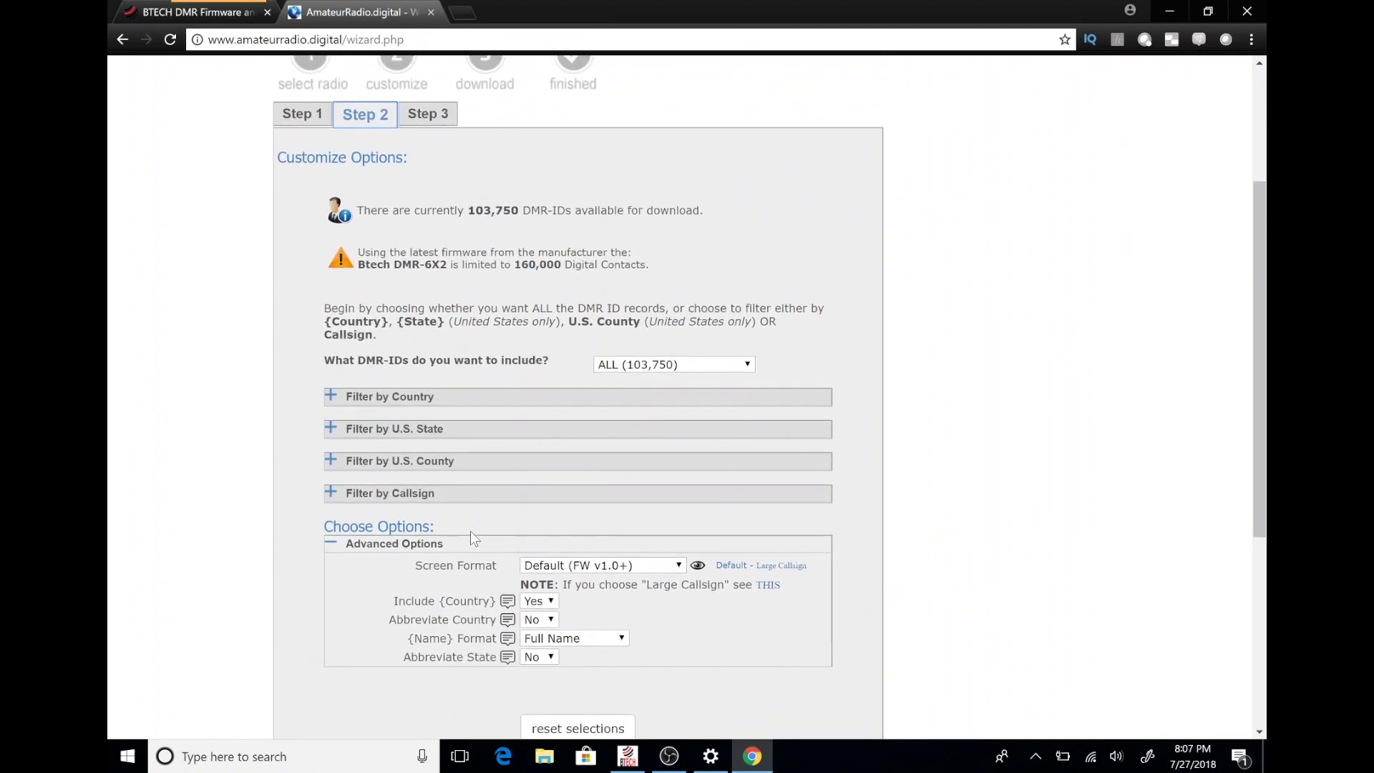
click(421, 117)
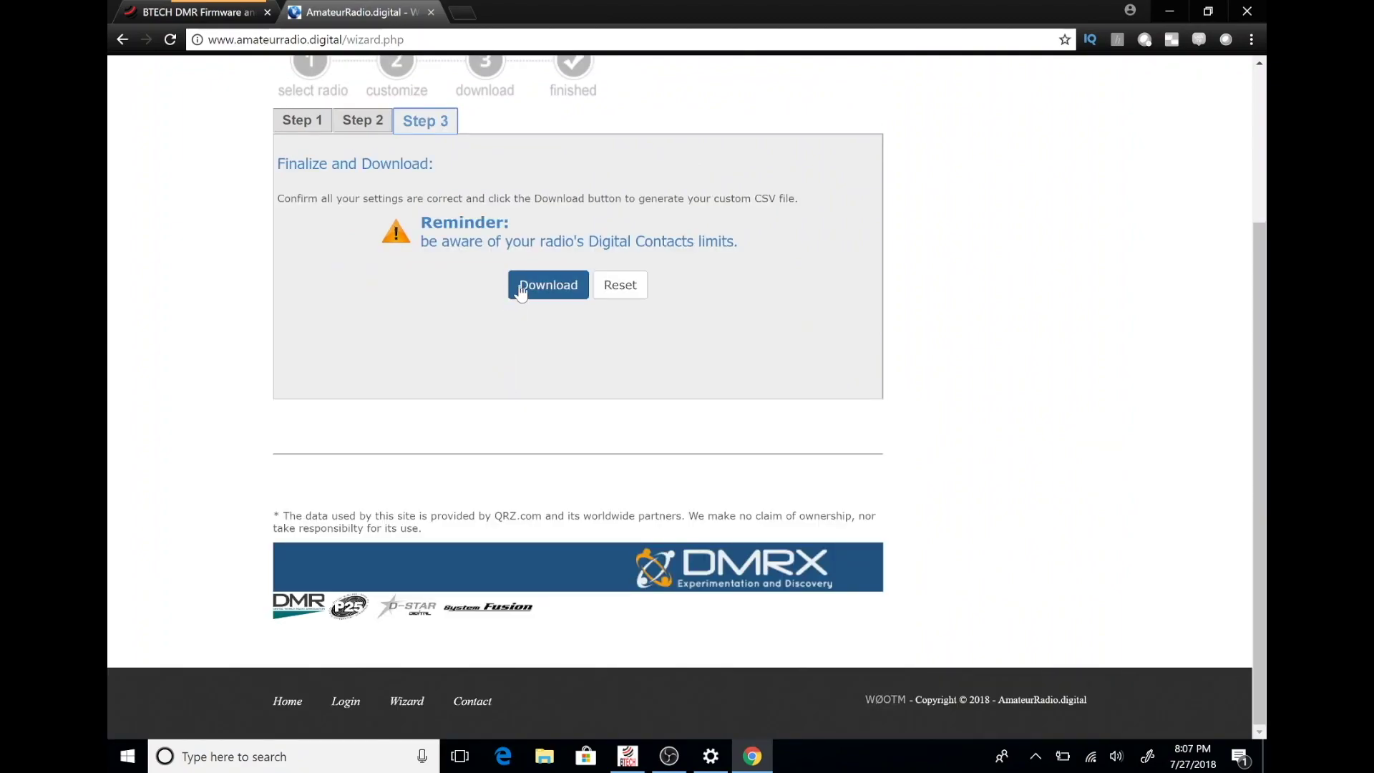
click(537, 289)
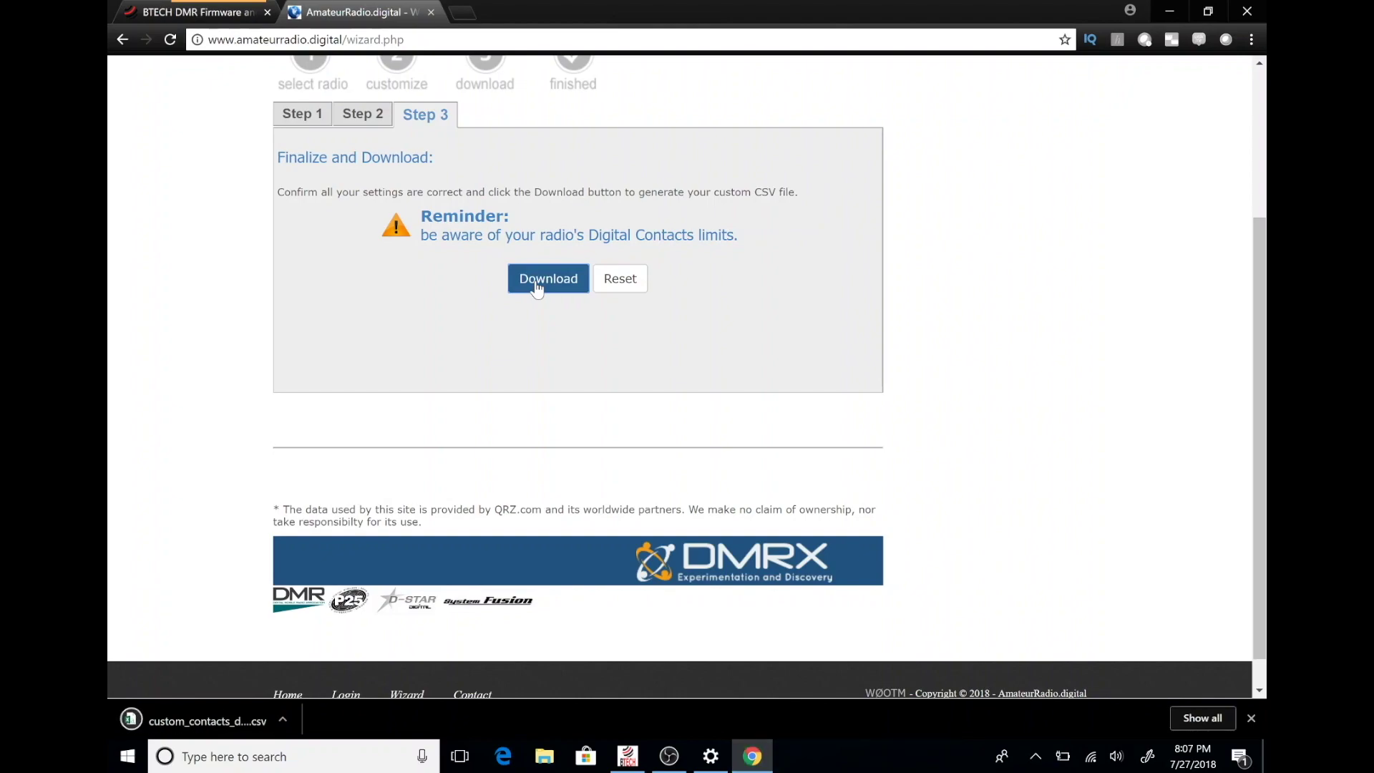
- Open the downloaded custom contacts CSV in Excel and look through its contact rows
click(214, 720)
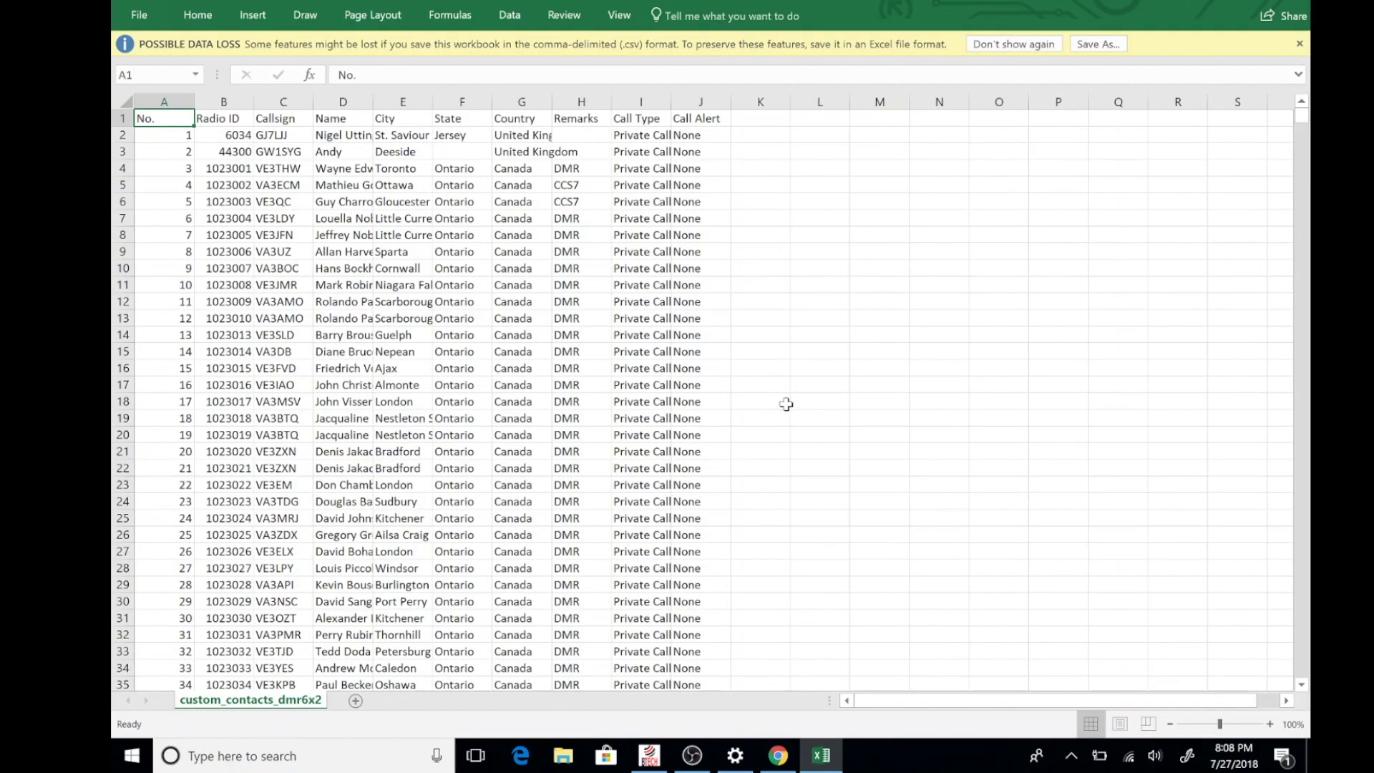
scroll(785, 405, down, 3)
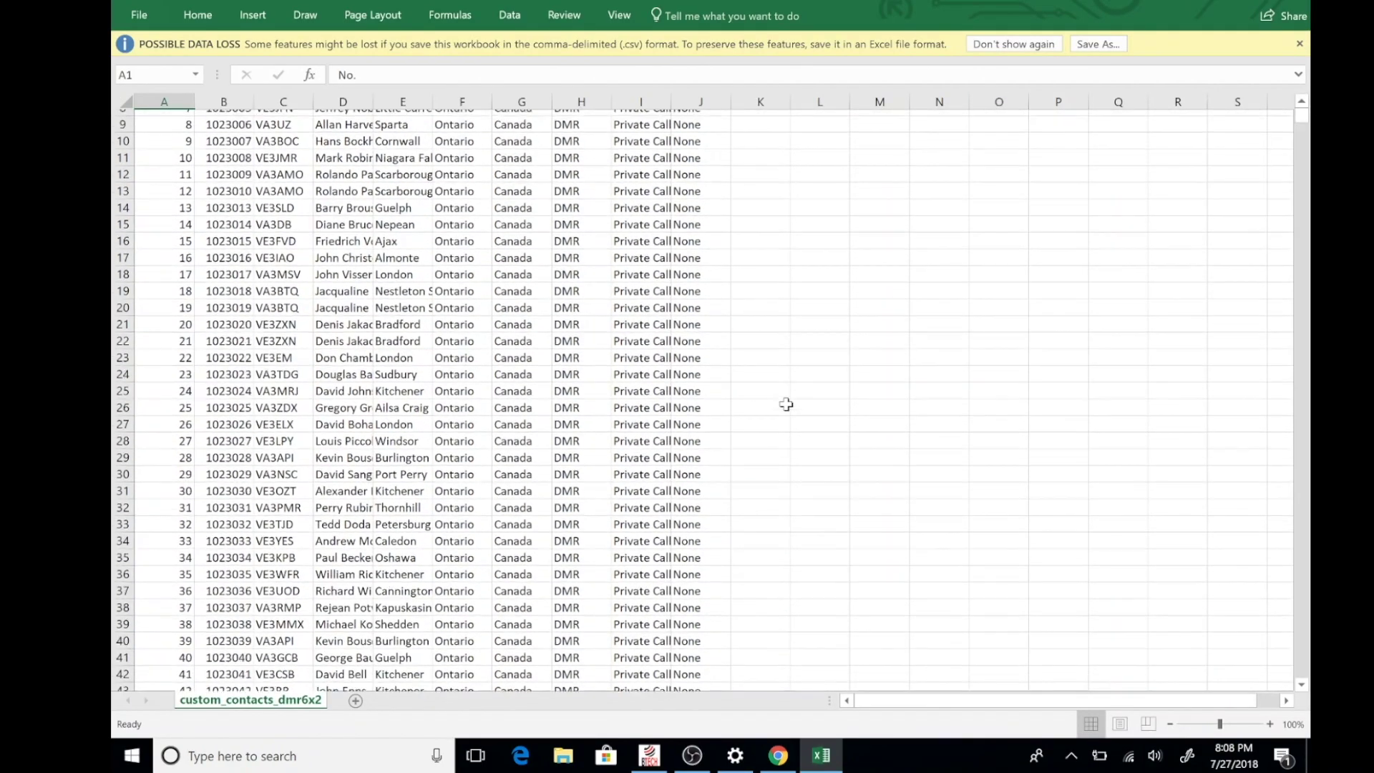
scroll(786, 405, down, 2)
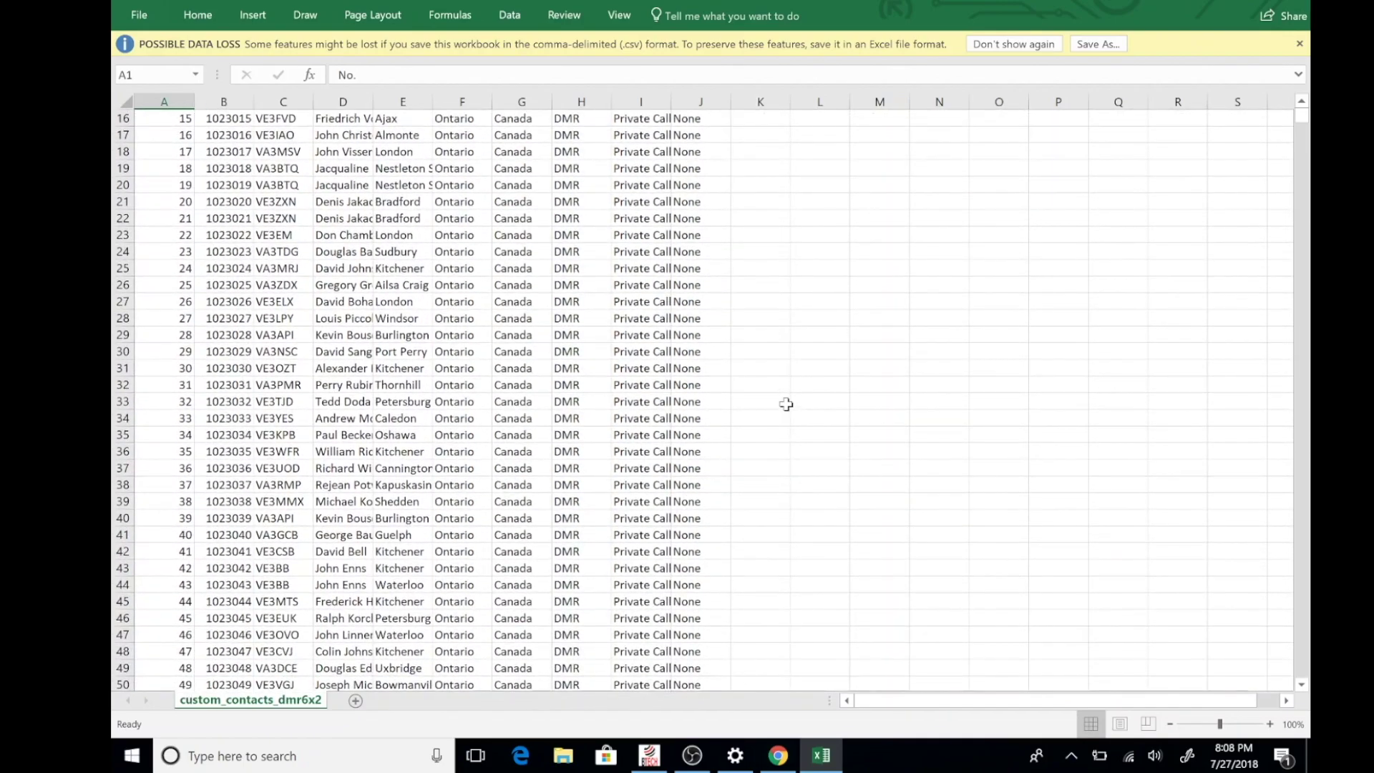
scroll(785, 404, down, 2)
scroll(786, 404, up, 4)
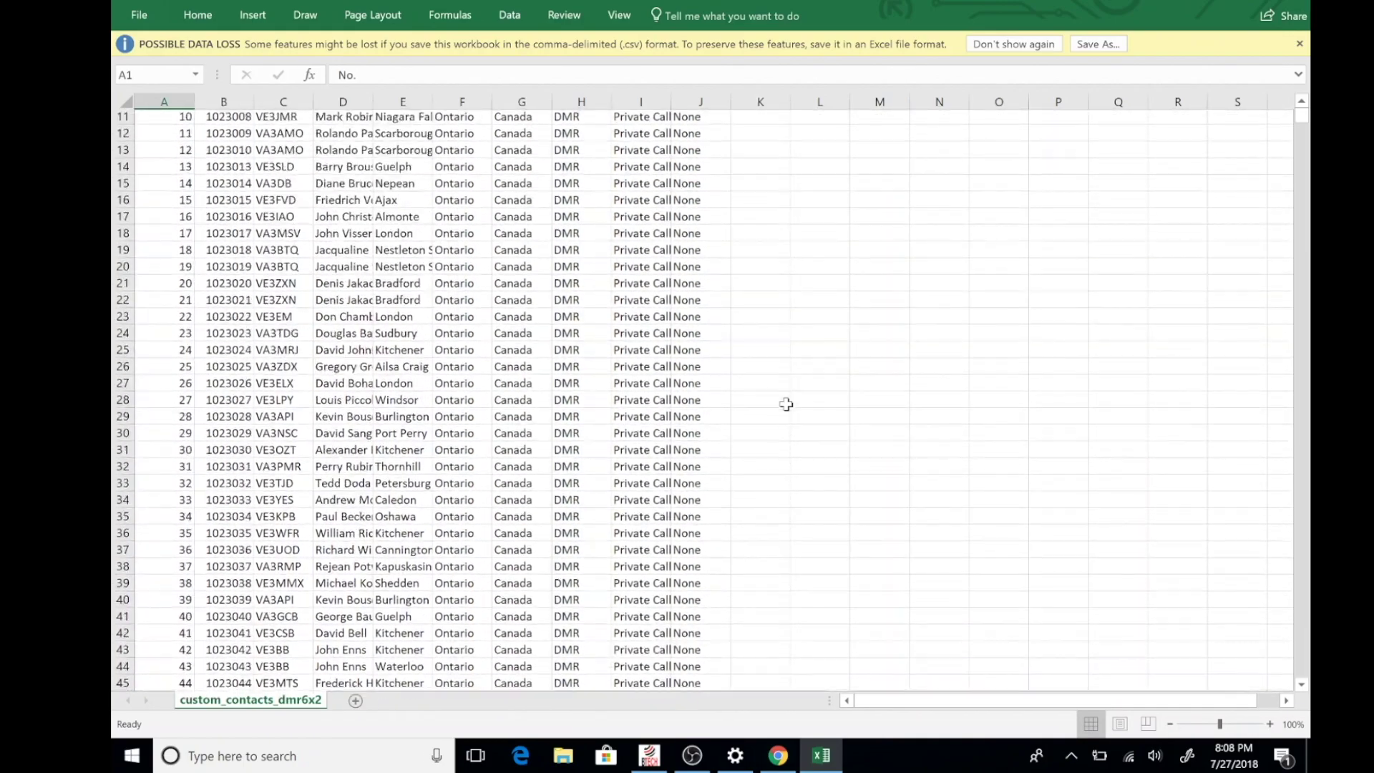
scroll(786, 404, up, 4)
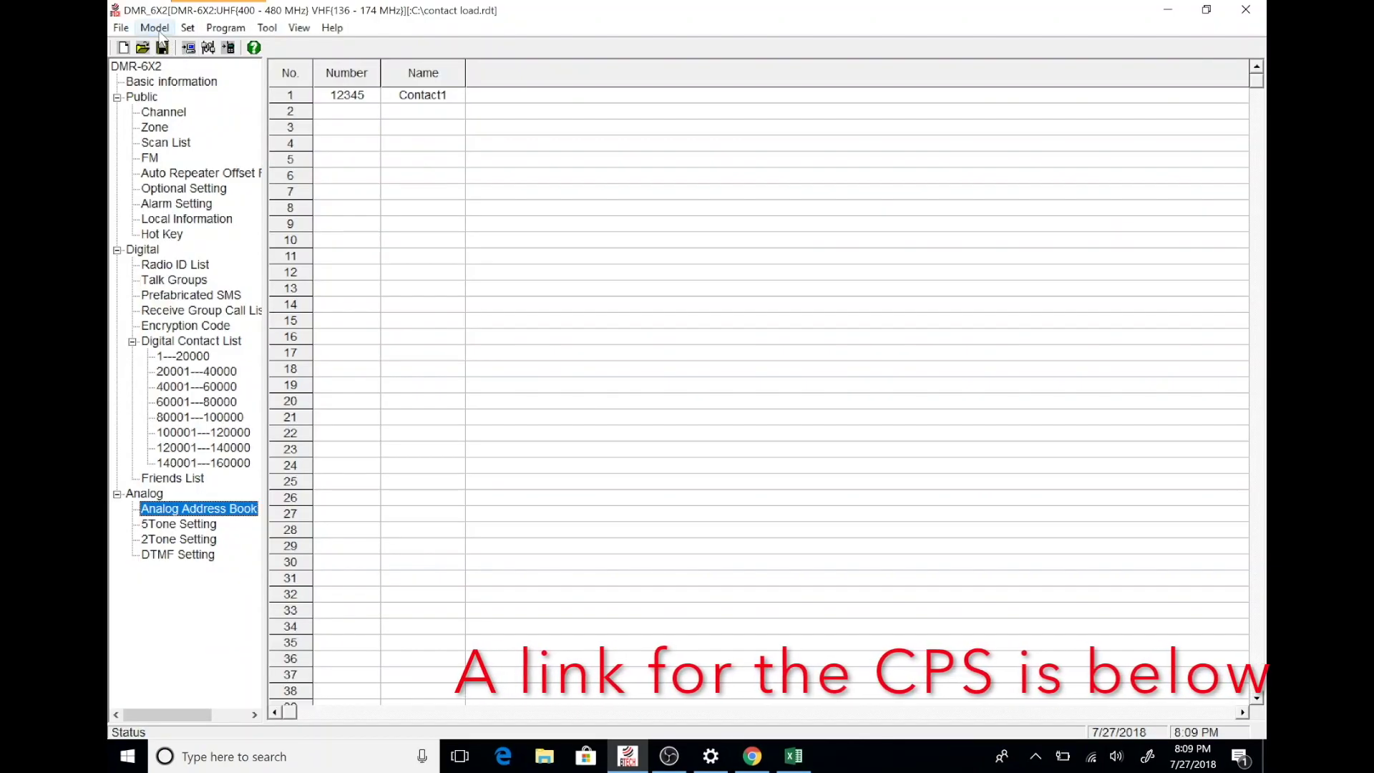
- In the DMR_6X2 programming software, choose custom_contacts_dmr6x2 from the desktop folder DMR-6X2-101 as the Digital Contact List import file
click(160, 34)
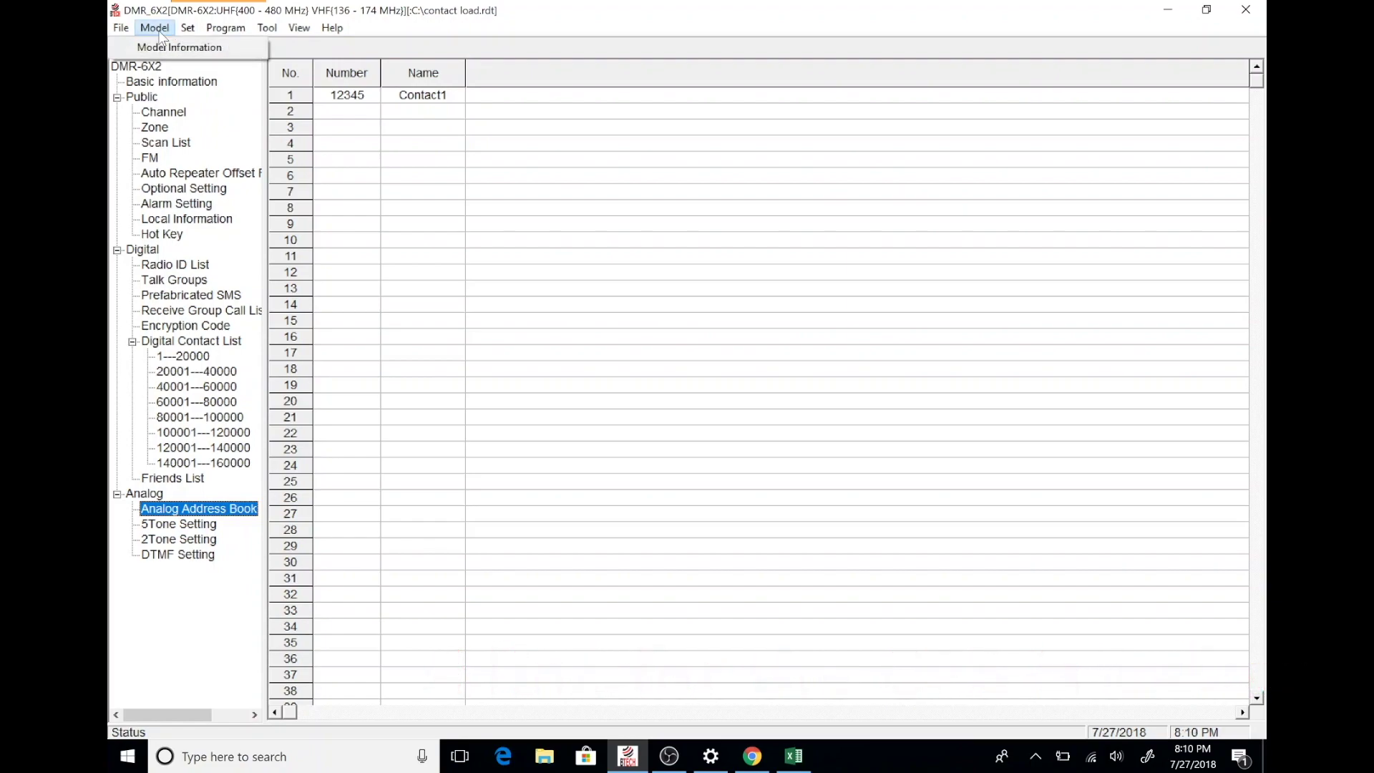
click(216, 28)
click(266, 29)
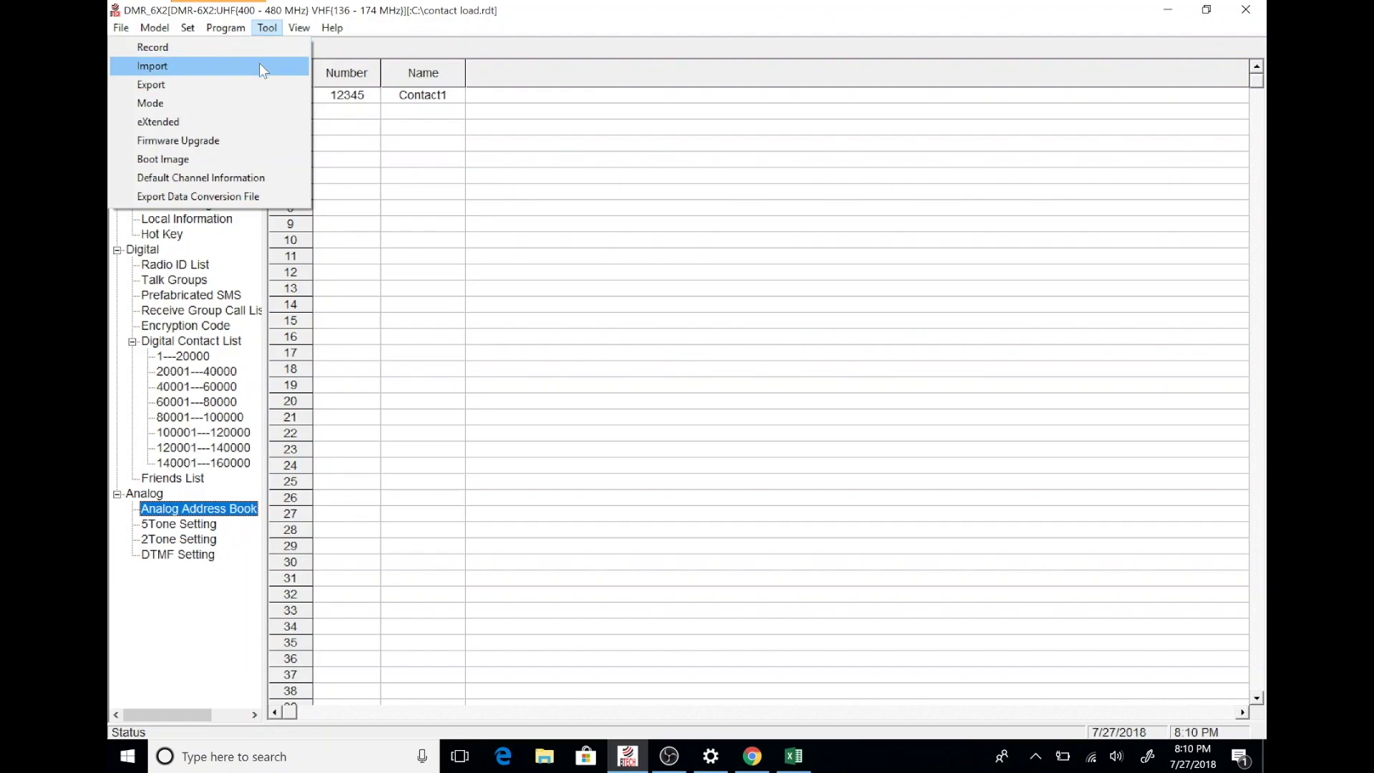
click(259, 66)
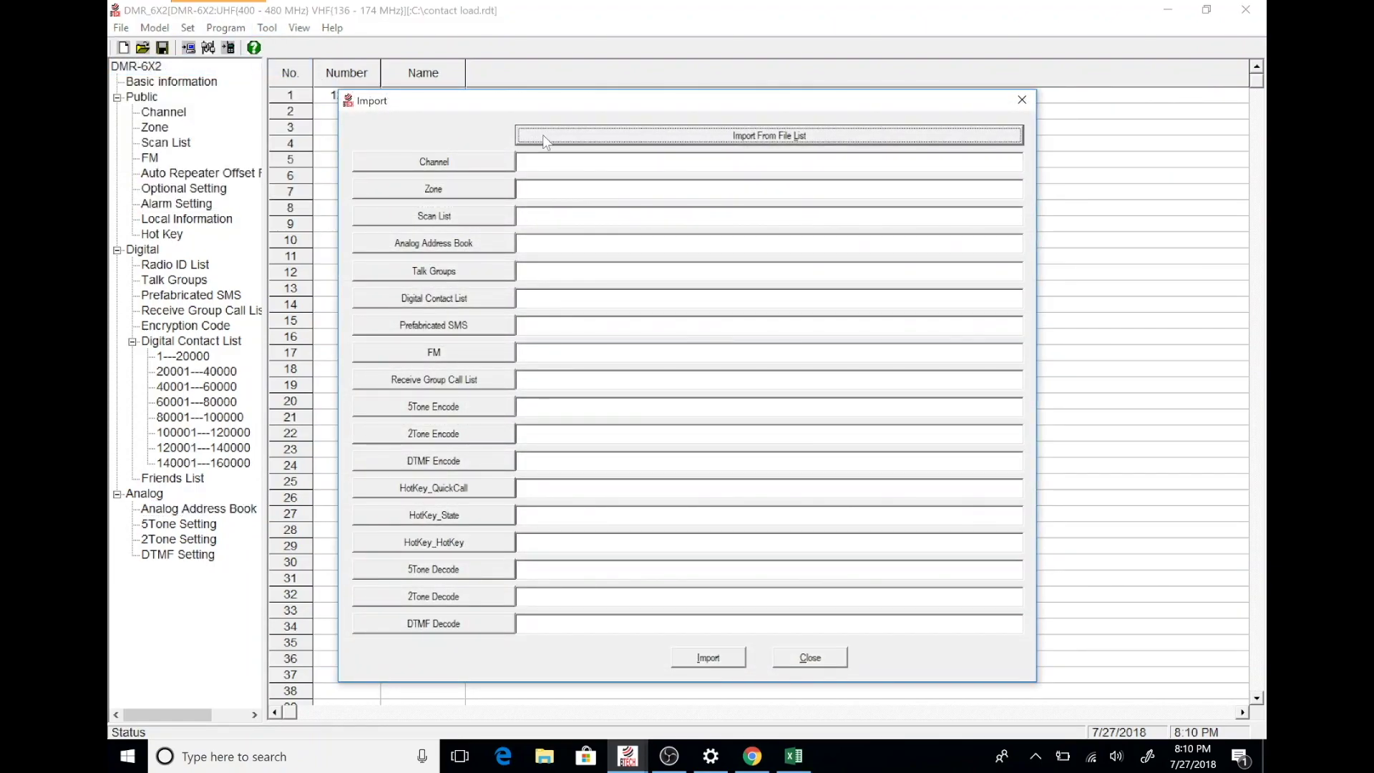
click(431, 299)
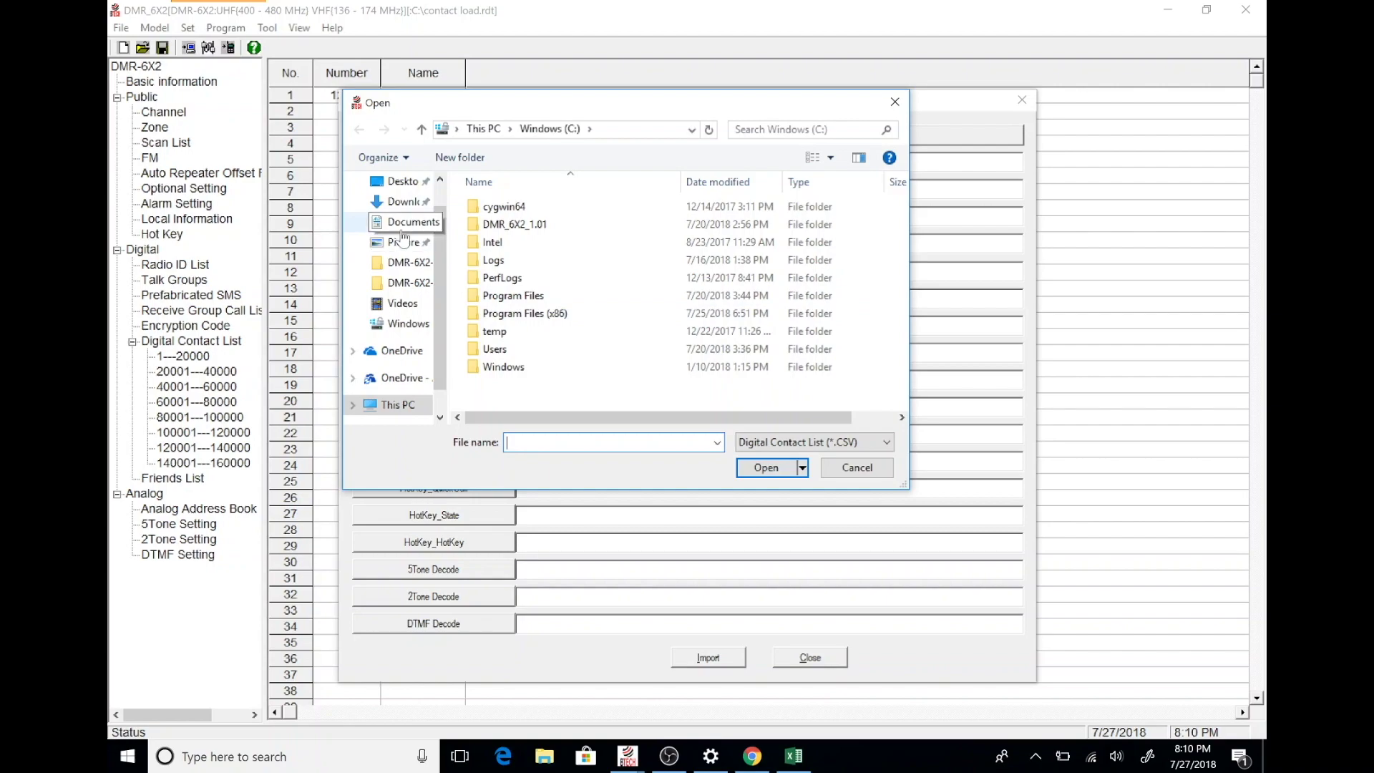
click(401, 183)
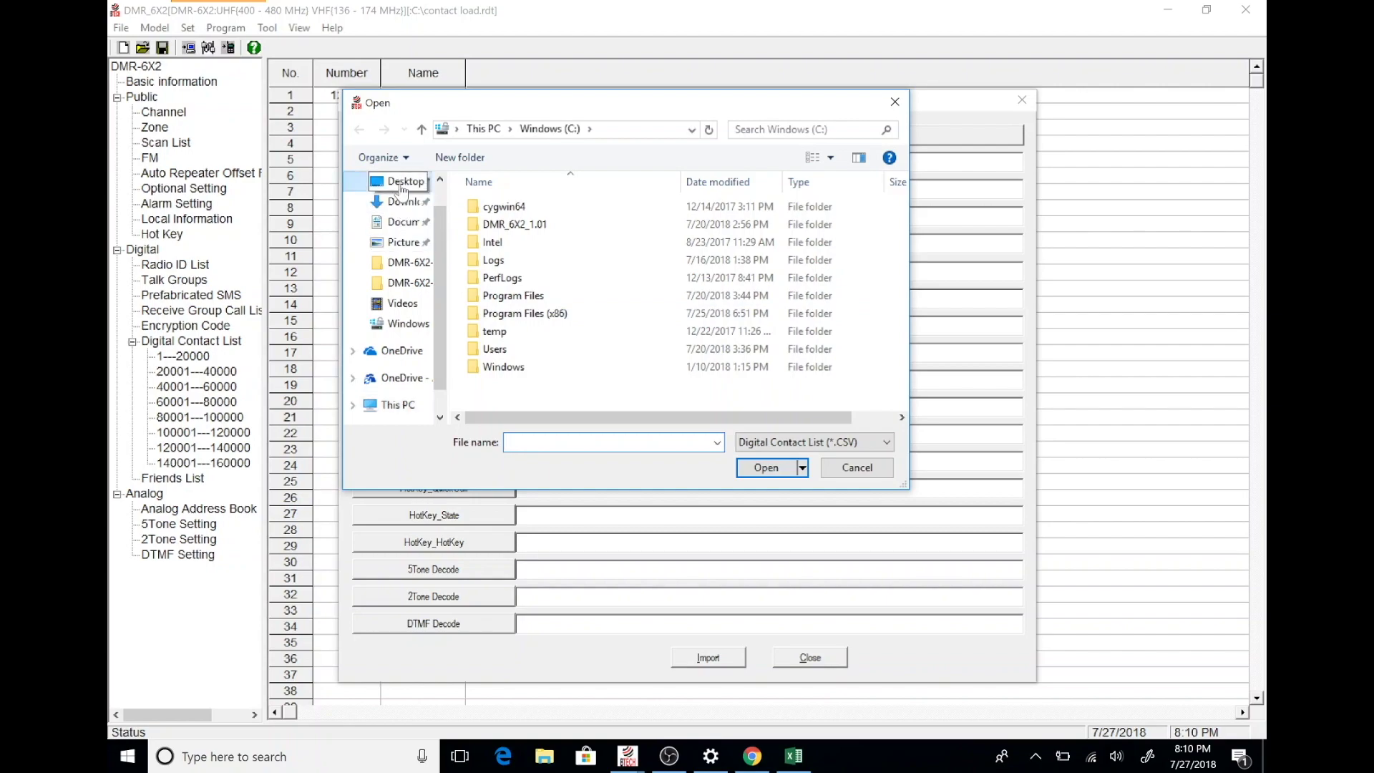
click(507, 245)
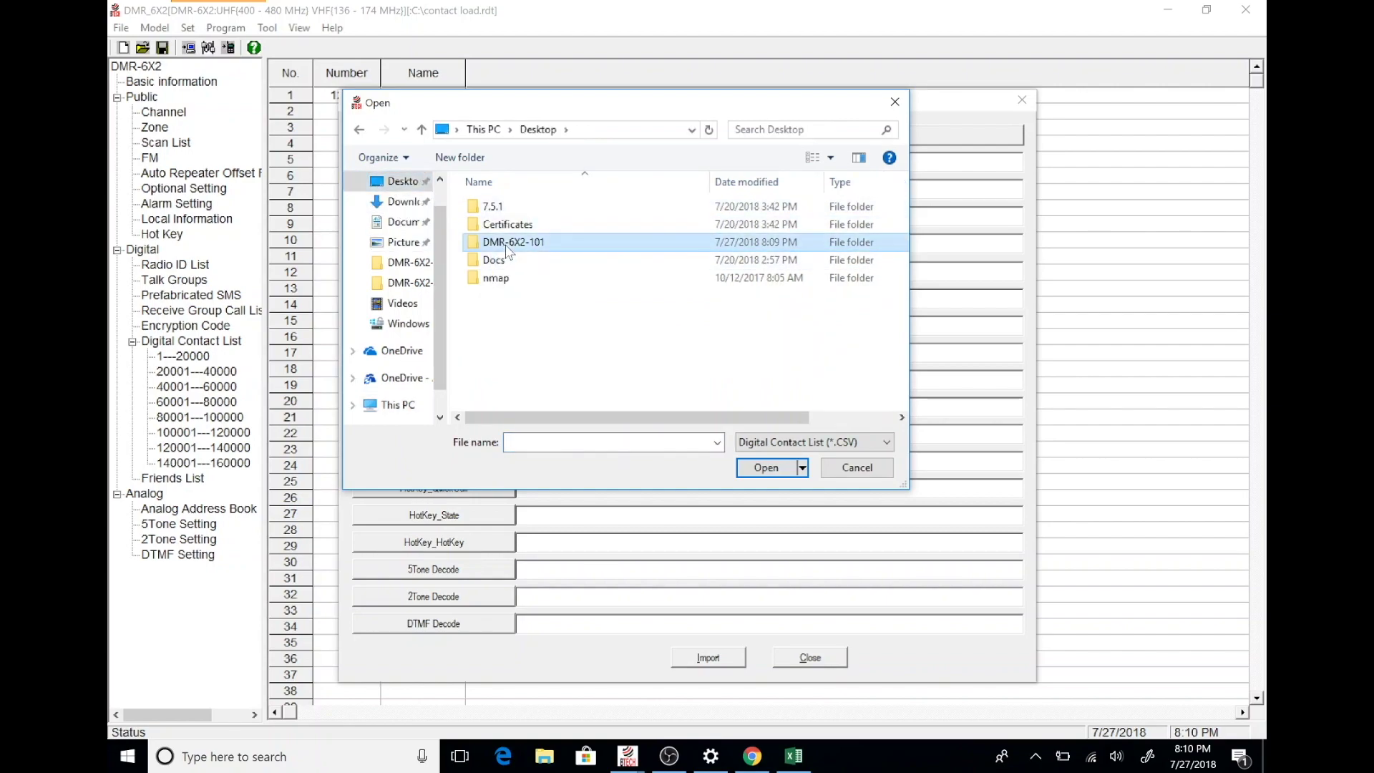
double_click(507, 244)
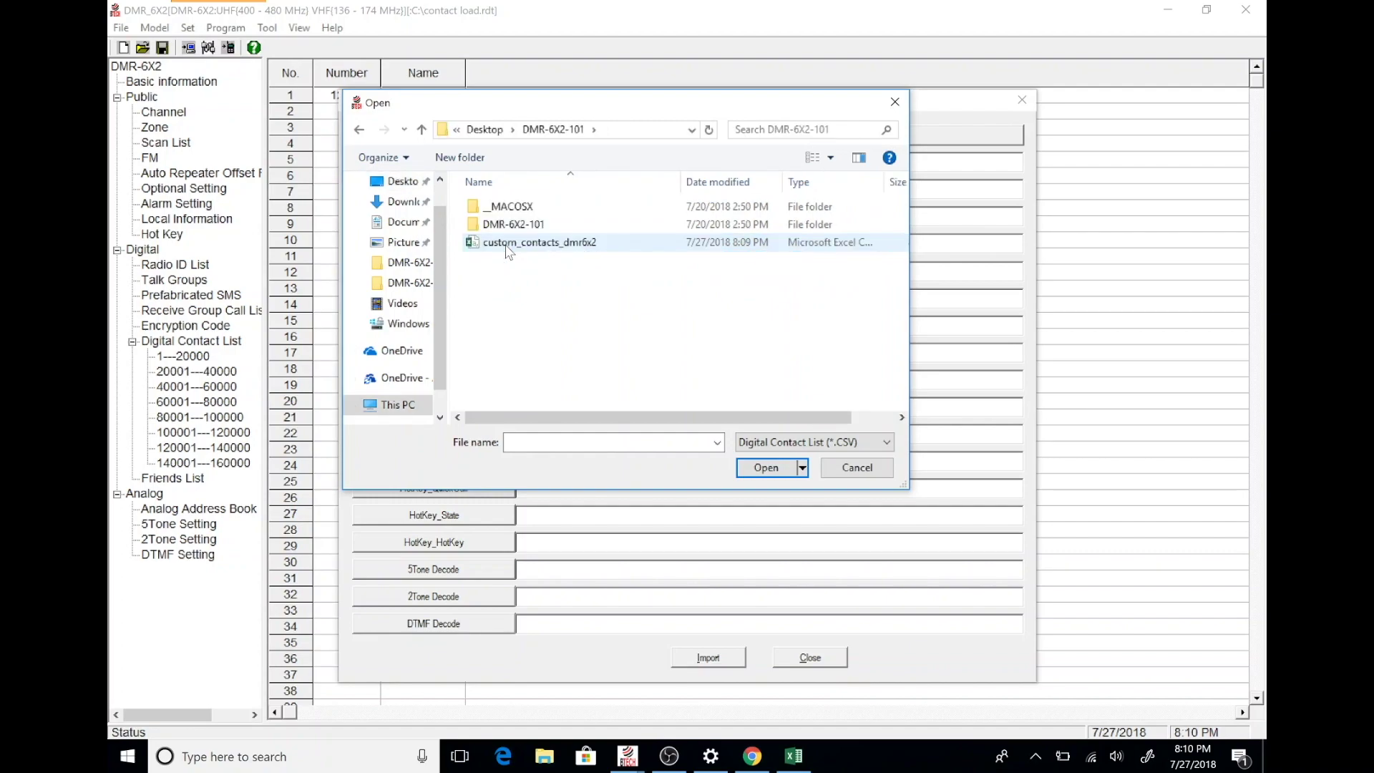
click(508, 244)
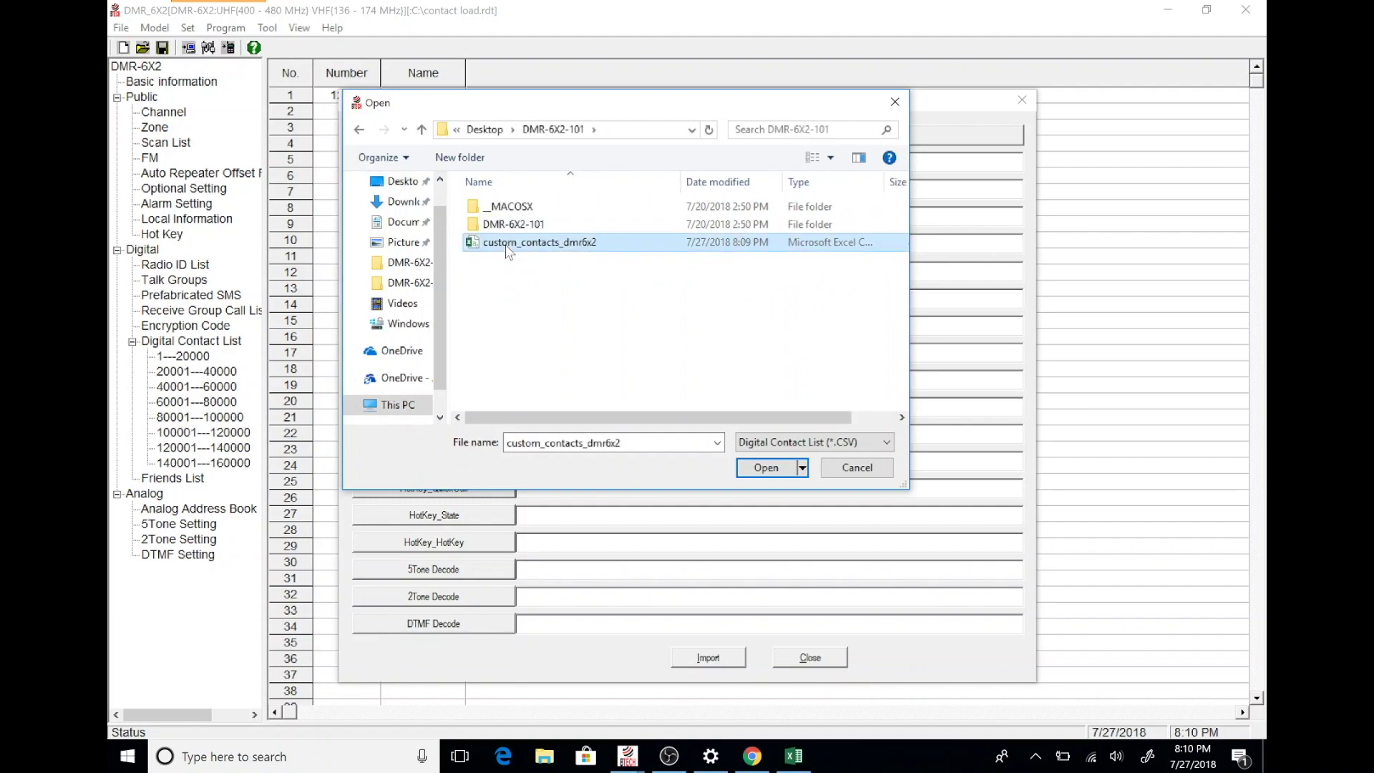
click(762, 469)
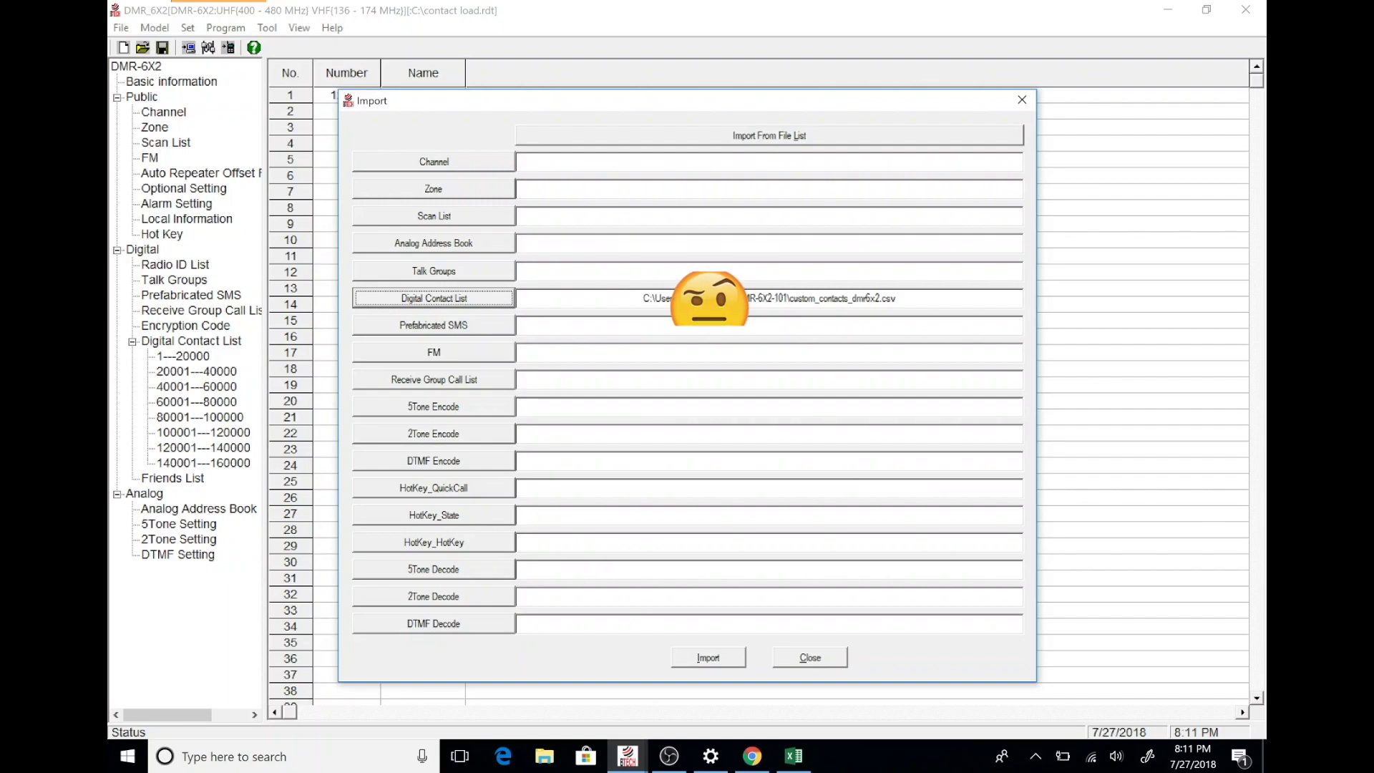
- Run the contact import and display the digital contacts in the 1---20000 range
click(717, 661)
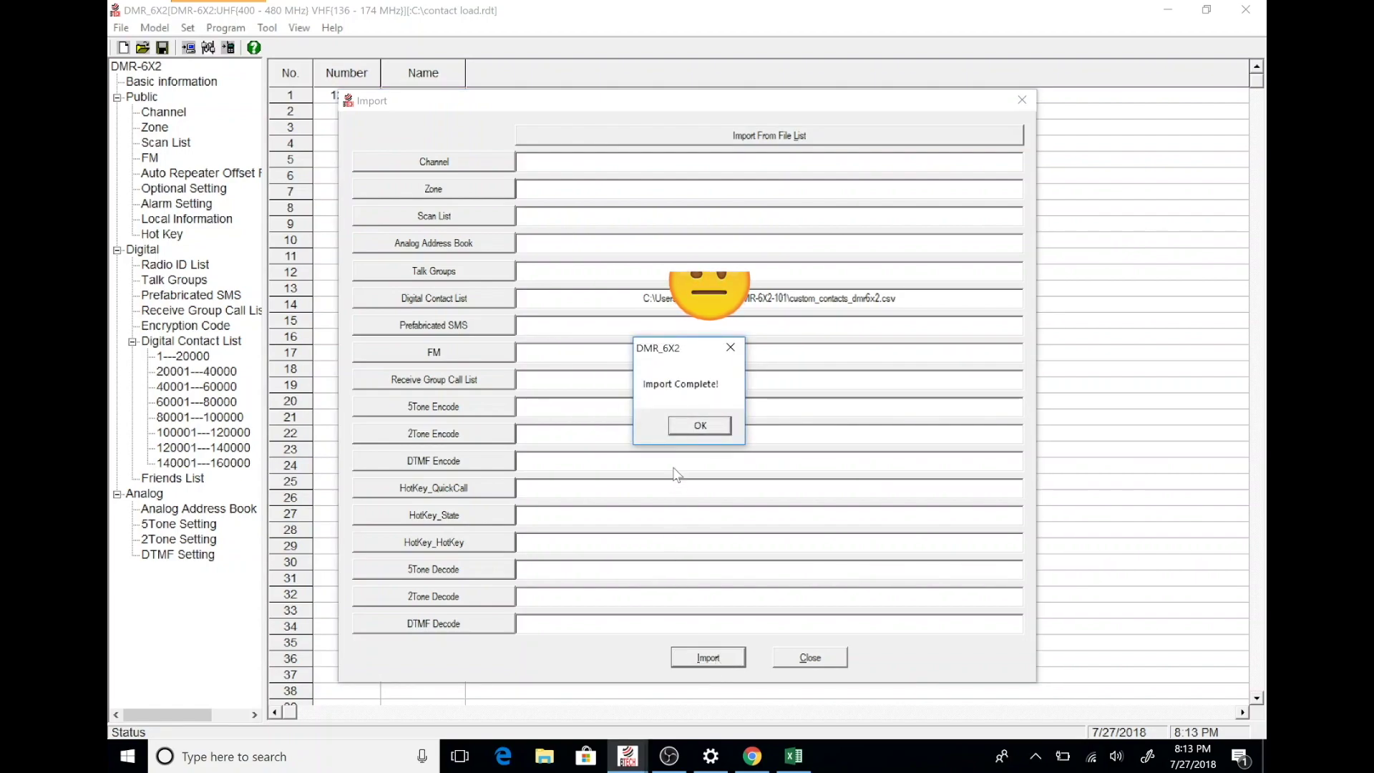
click(691, 428)
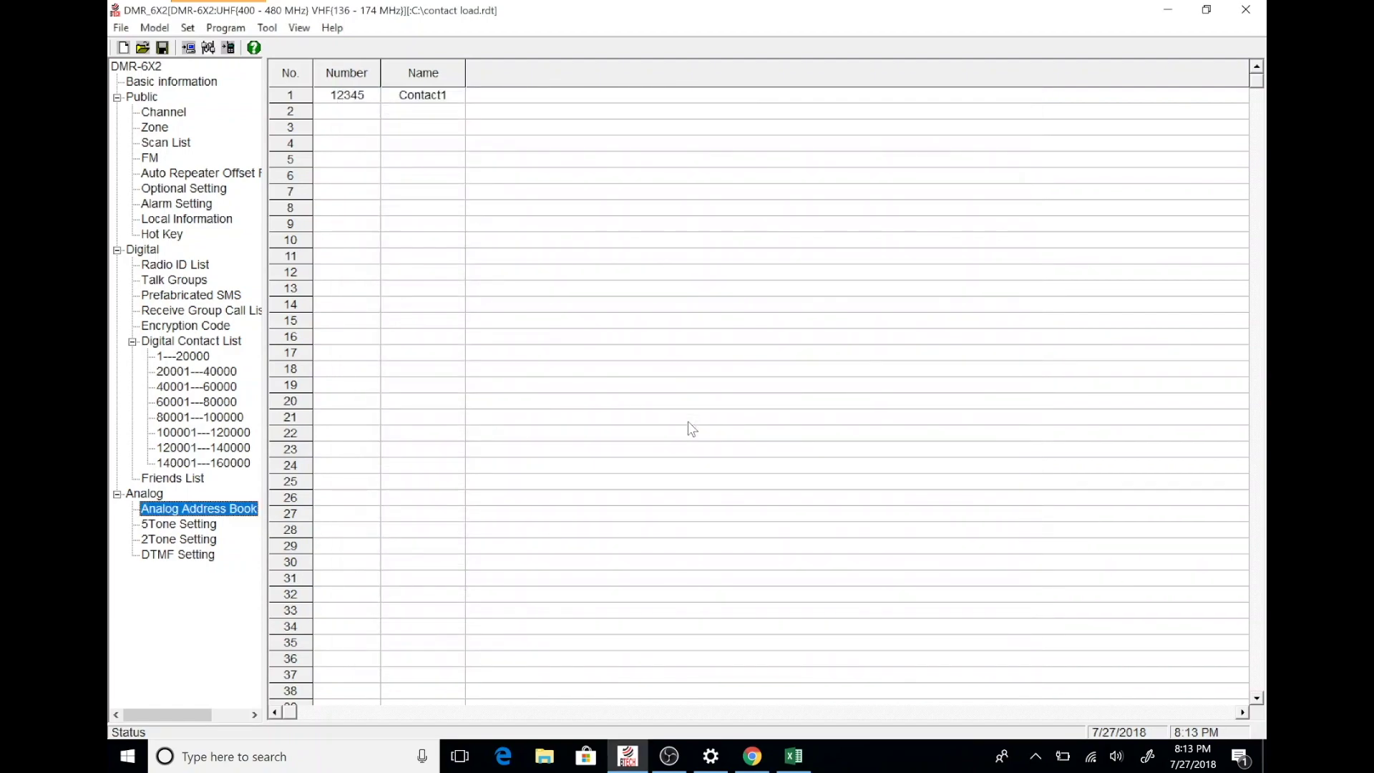
click(180, 360)
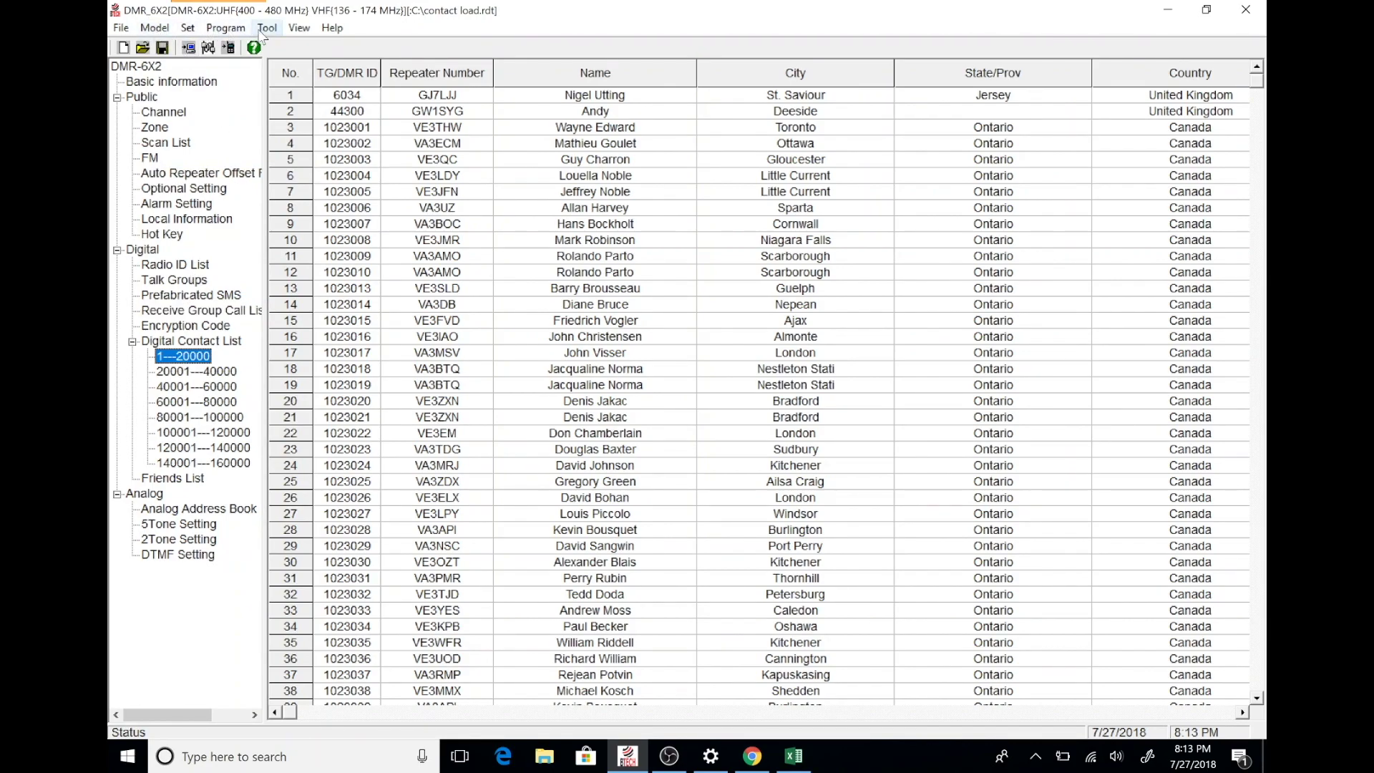
- Write the Digital Contact List and Other Data to the radio
click(223, 28)
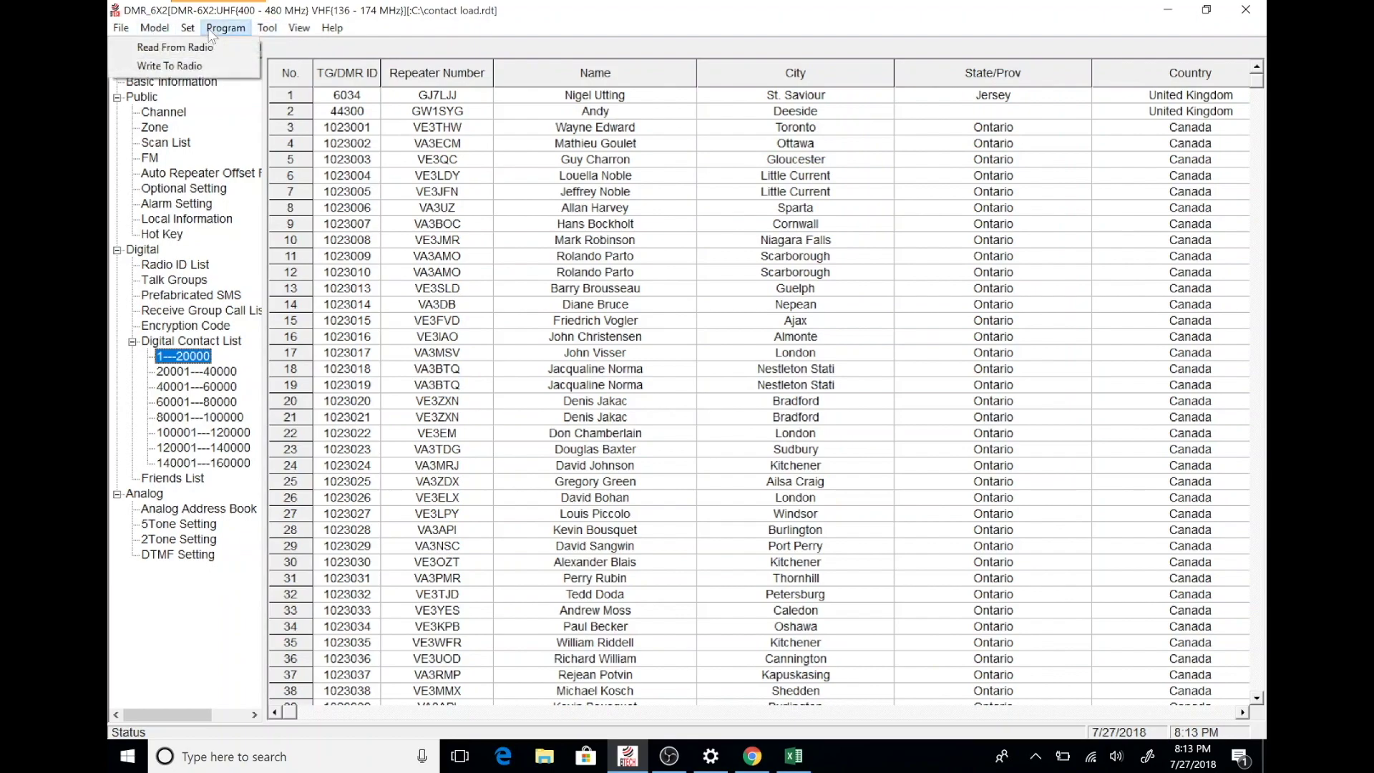
mouse_move(256, 33)
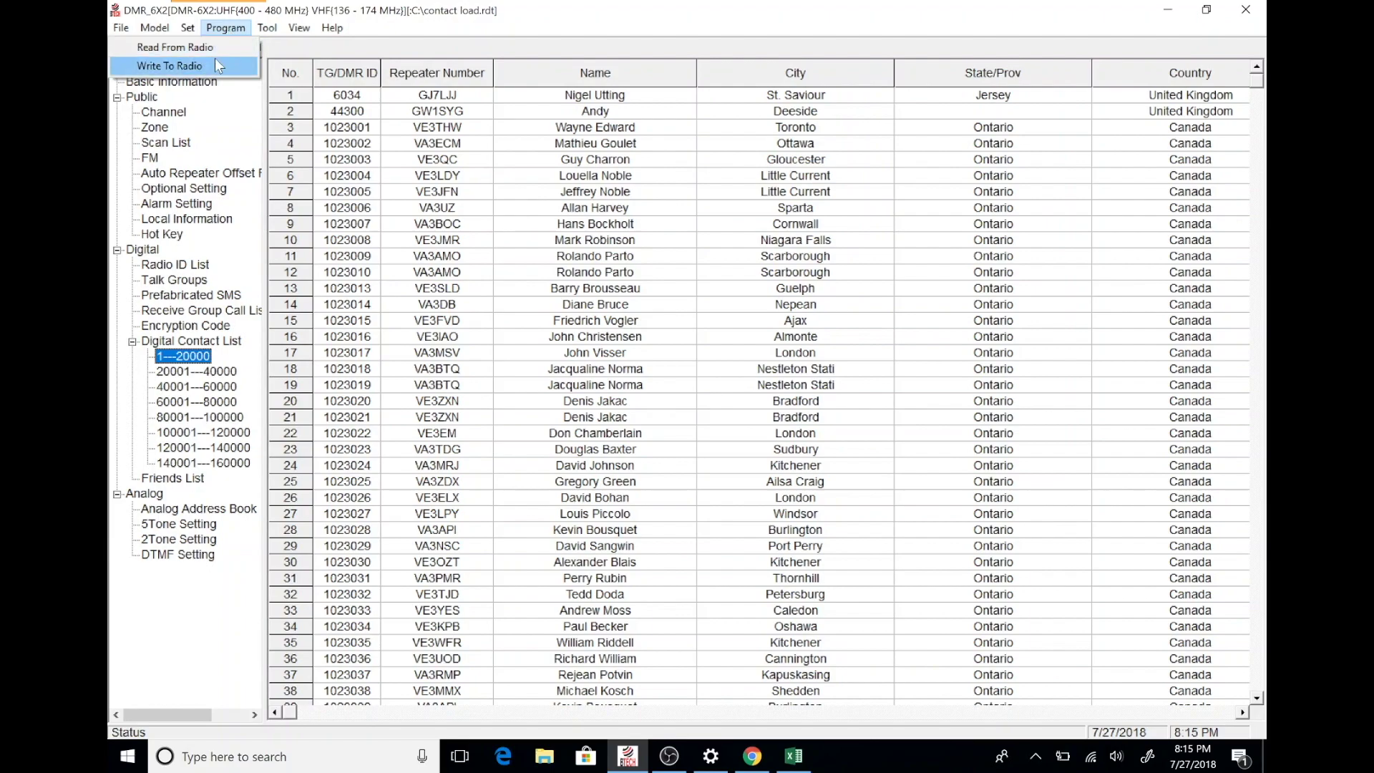
click(215, 65)
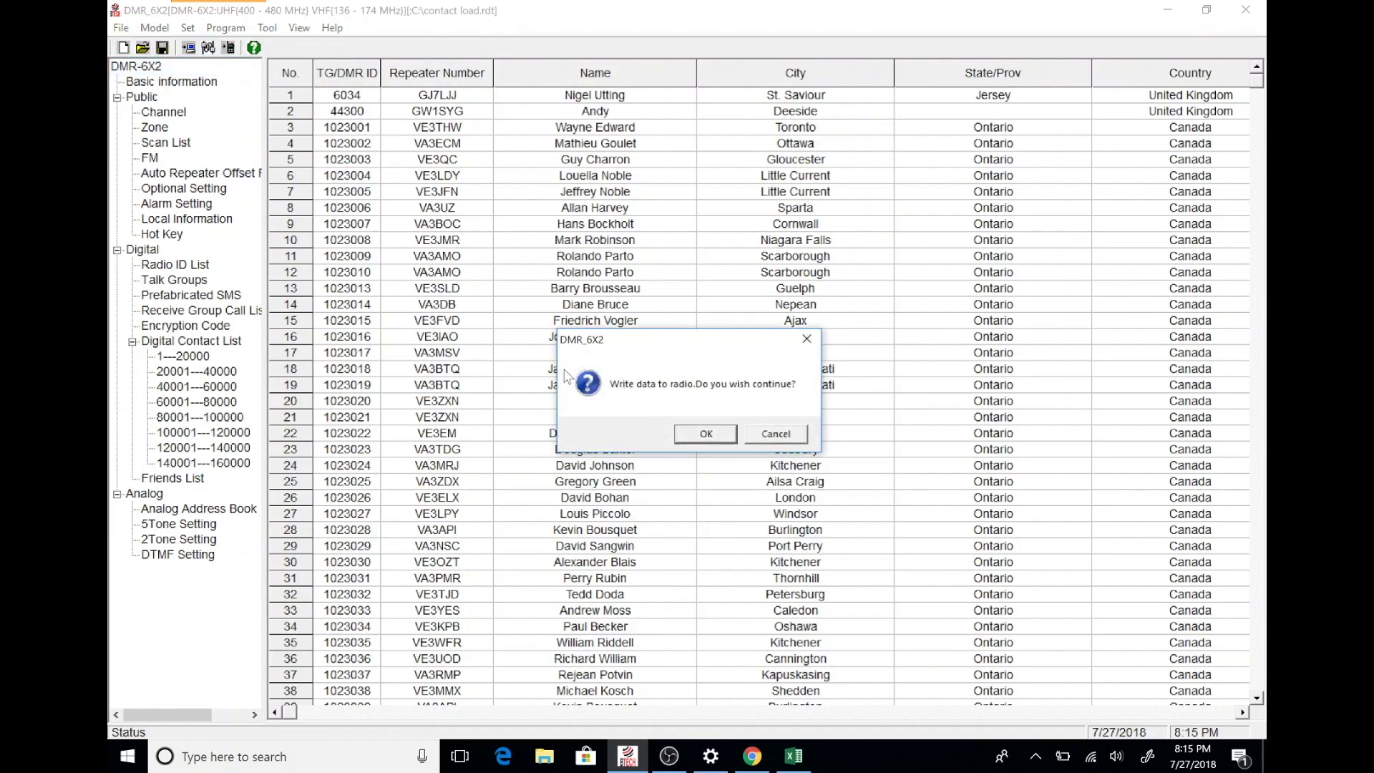
click(705, 433)
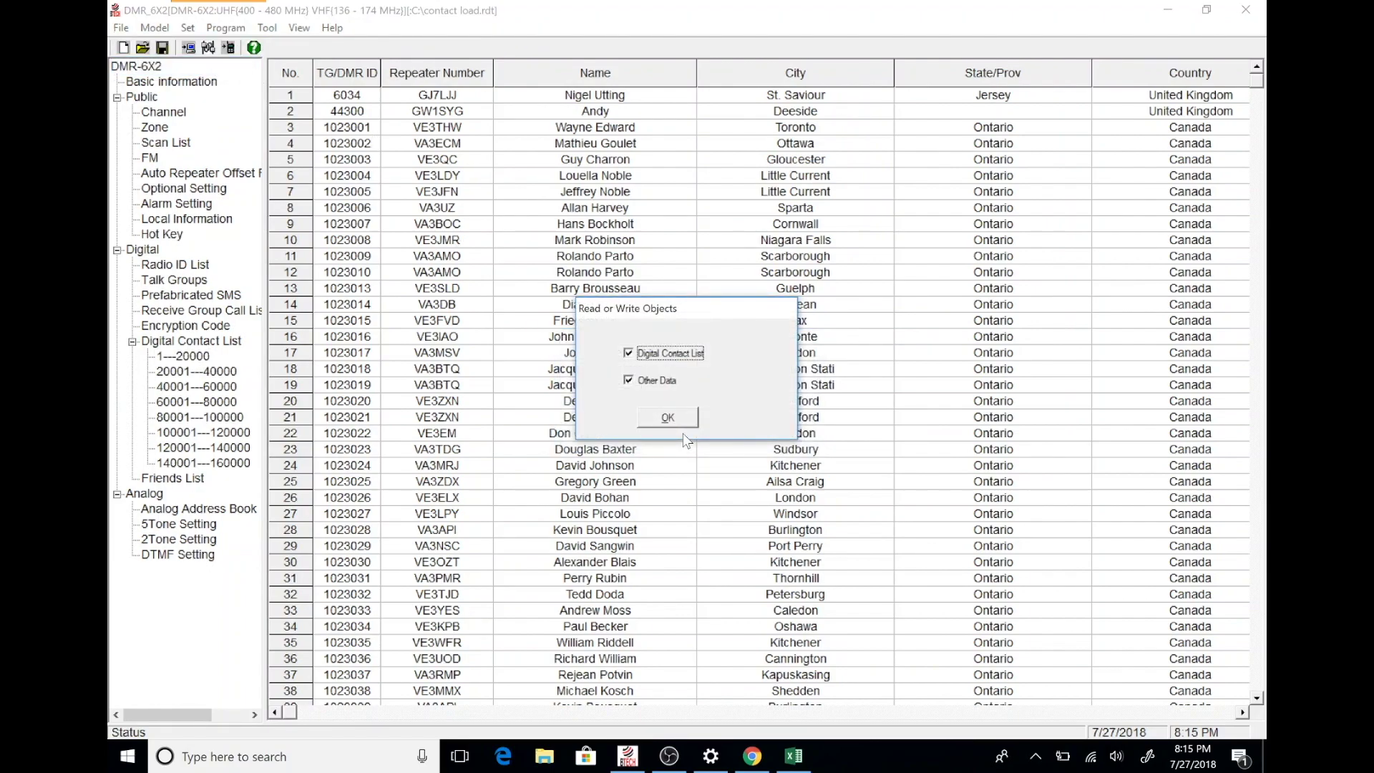
click(681, 426)
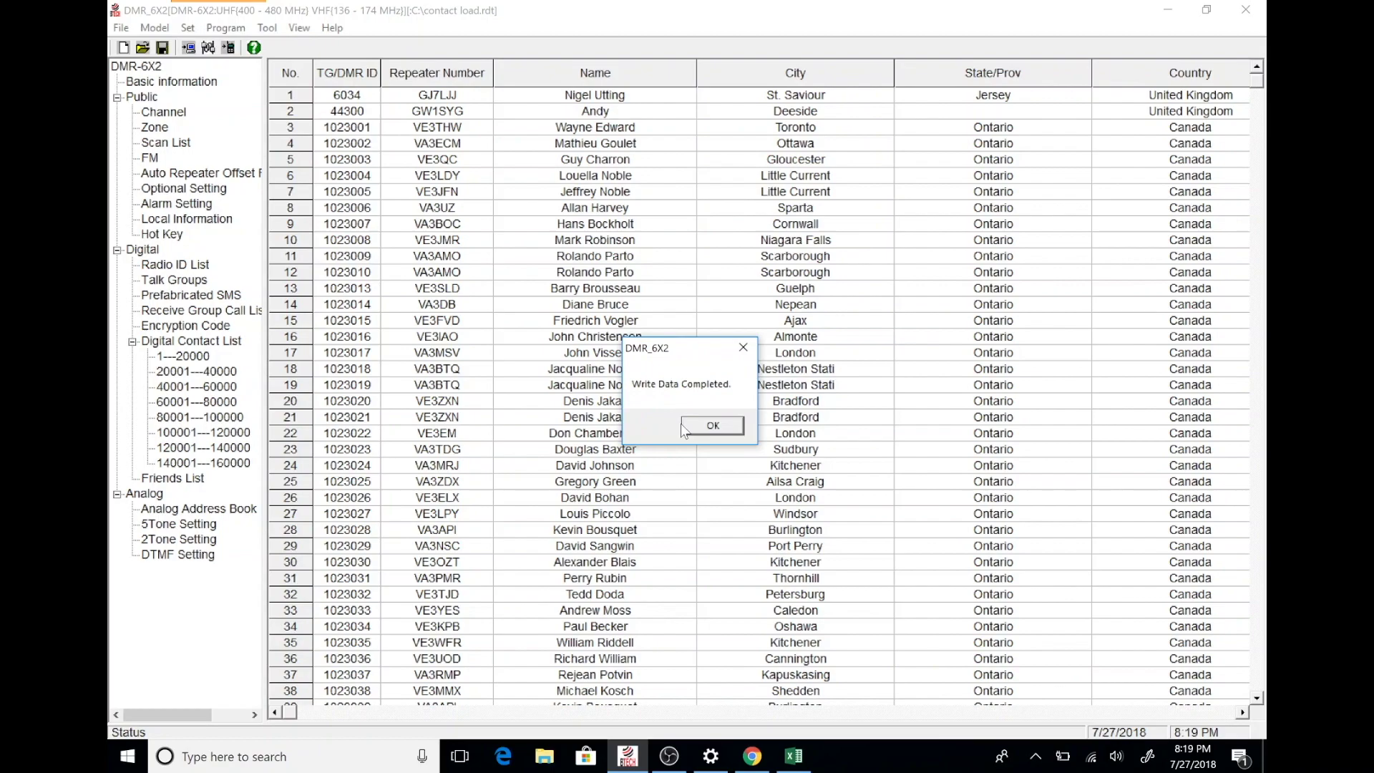
click(696, 427)
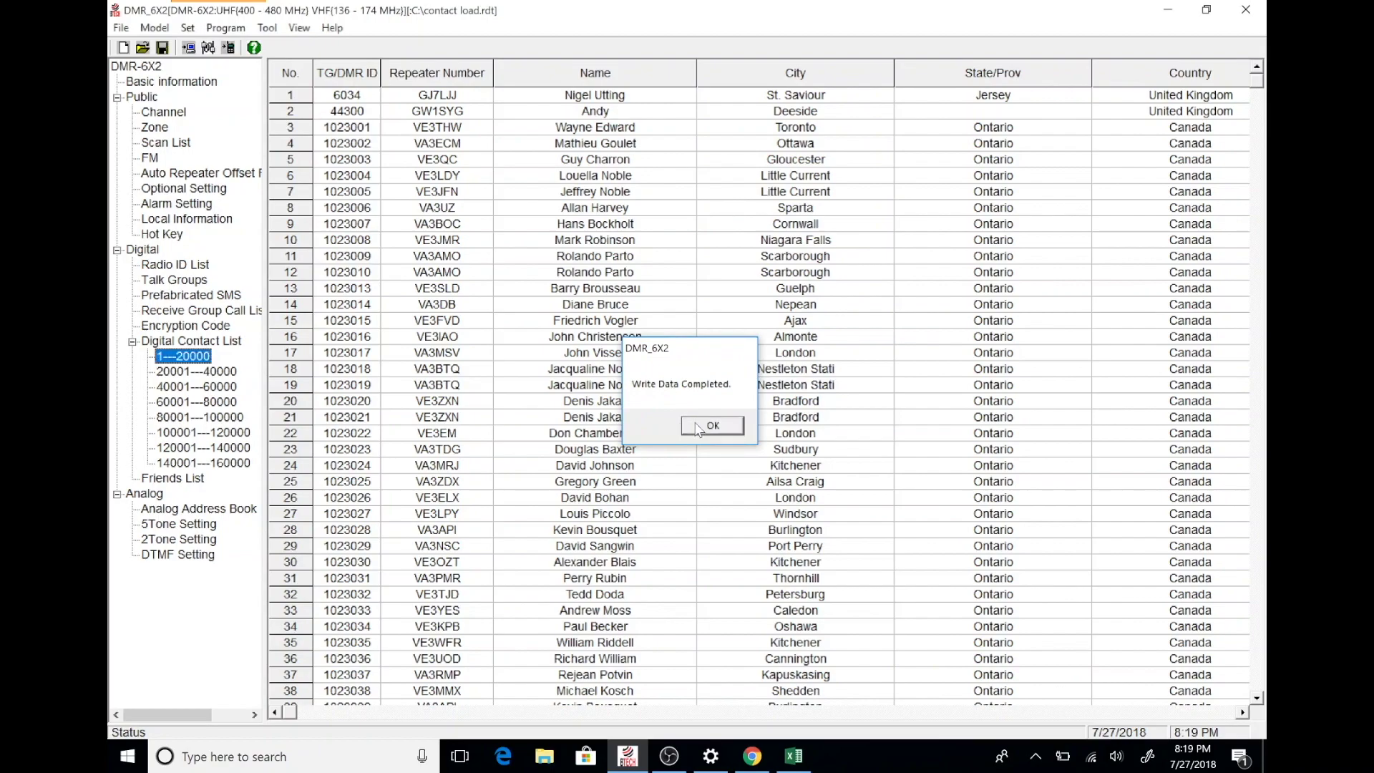